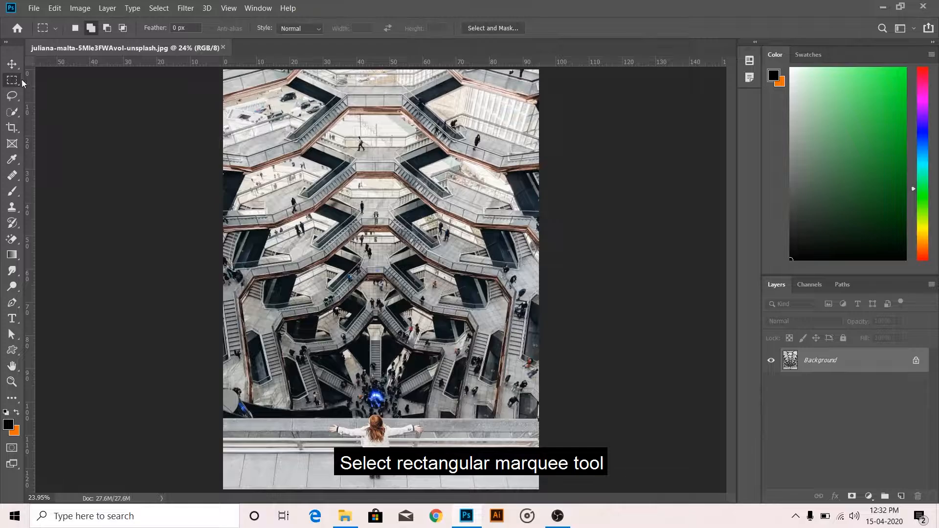
- Select the full-width area above the ledge with a rectangular marquee and invert the selection to cover the lower strip
{"action": "left_click_drag", "start_coordinate": [223, 70], "coordinate": [551, 419]}
{"action": "left_click", "coordinate": [159, 8]}
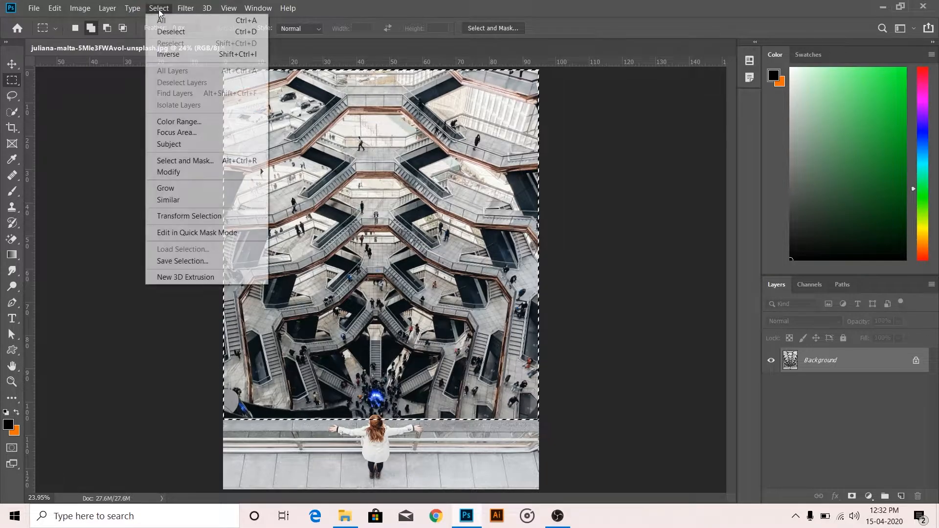
{"action": "left_click", "coordinate": [160, 53]}
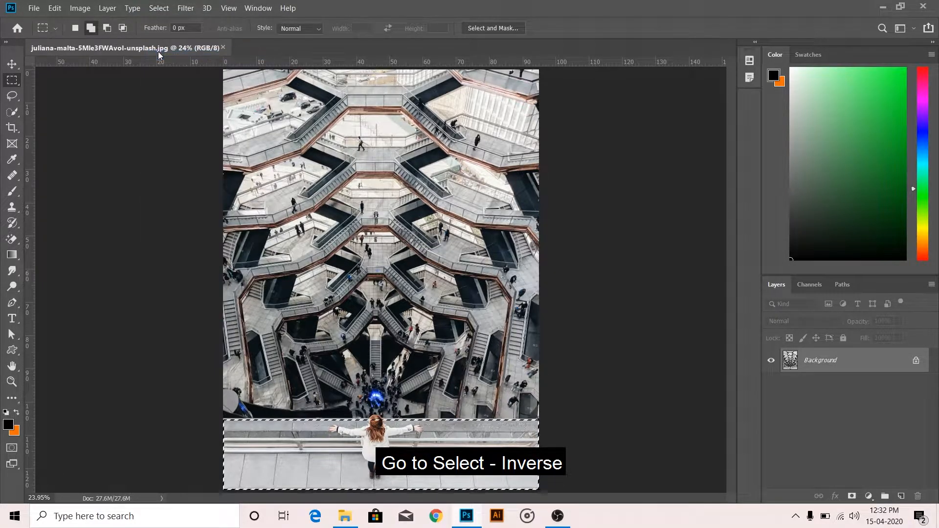
- Add the top of the girl's hair above the ledge to the selection with the Quick Selection tool, refining its edge
{"action": "left_click", "coordinate": [15, 115]}
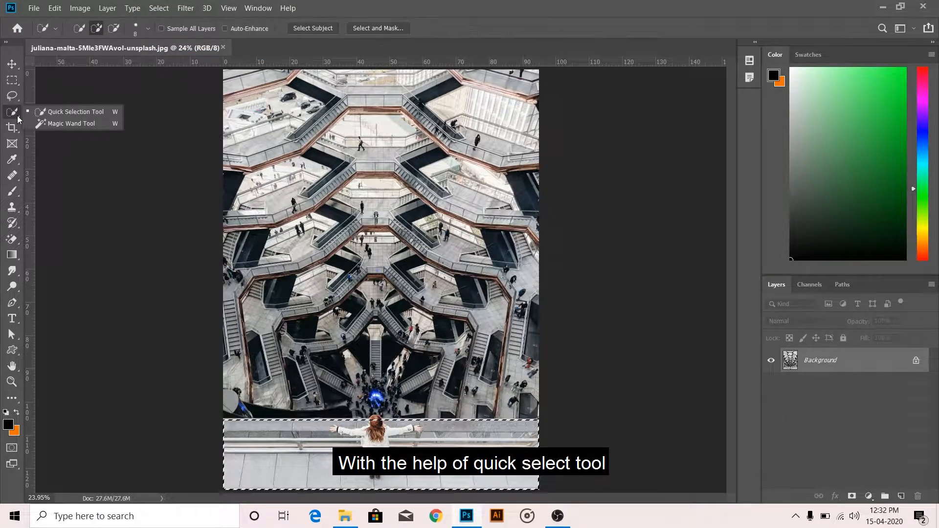
{"action": "left_click", "coordinate": [54, 120]}
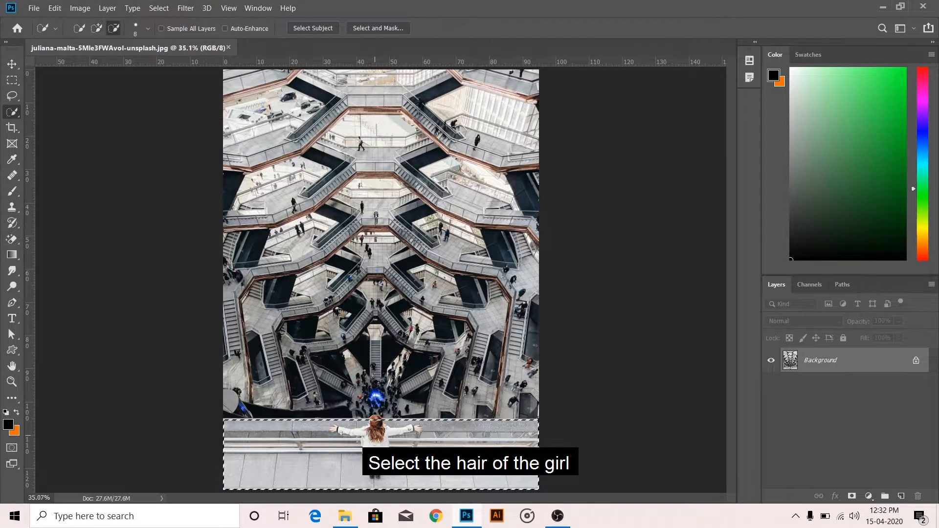
{"action": "scroll", "coordinate": [374, 430], "scroll_direction": "up", "scroll_amount": 8}
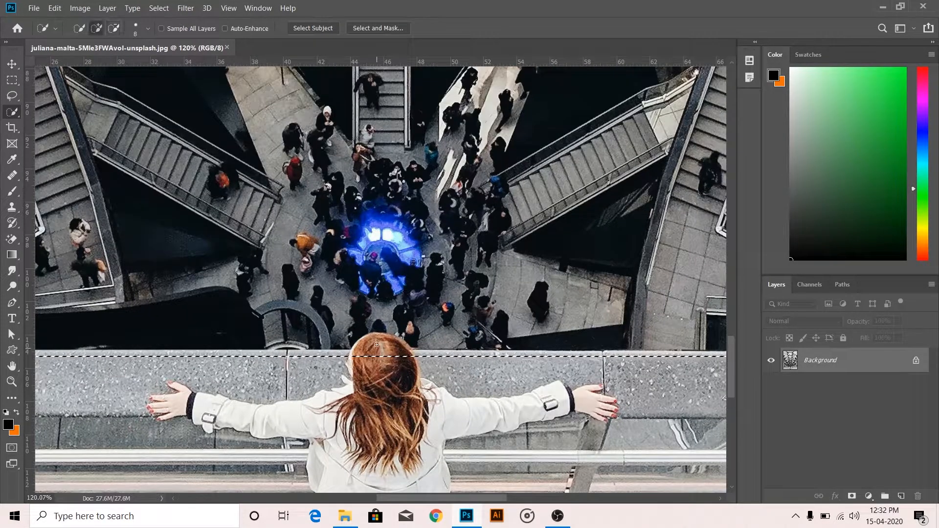
{"action": "left_click_drag", "start_coordinate": [357, 355], "coordinate": [398, 347]}
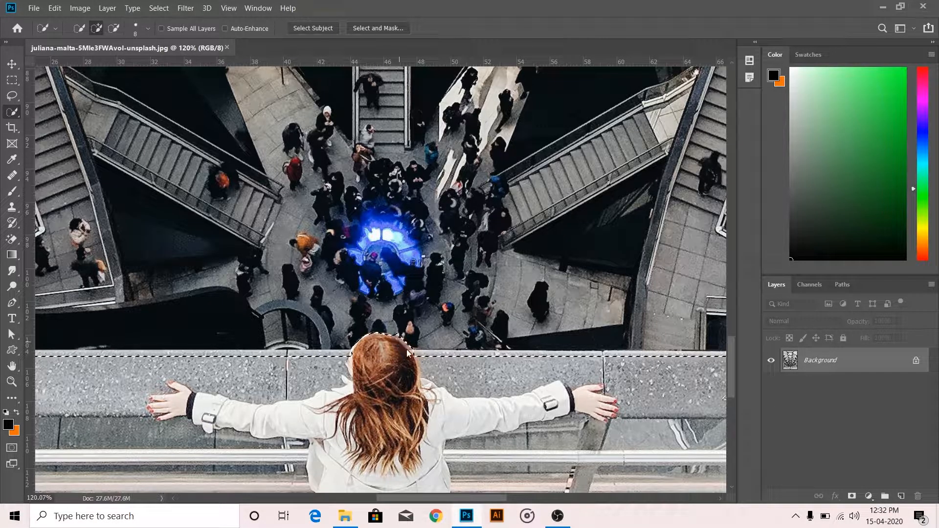
{"action": "key", "text": "alt"}
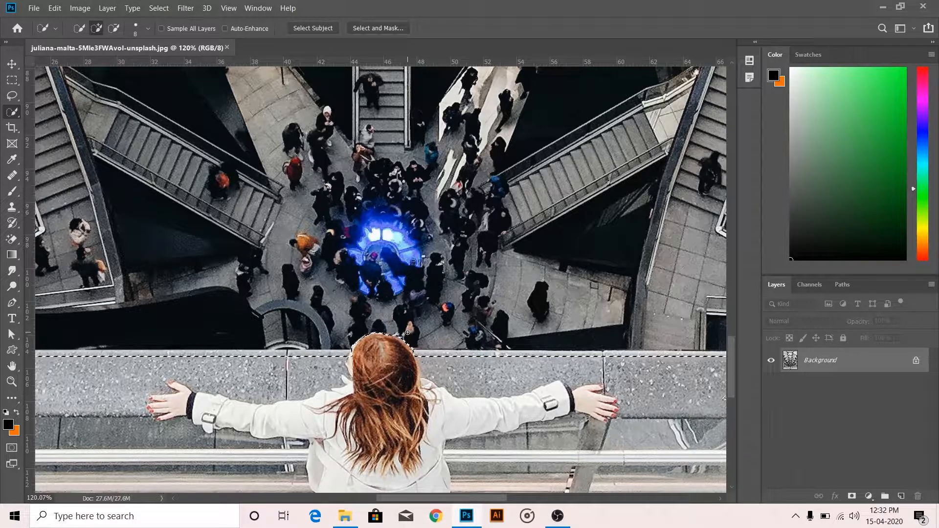
{"action": "key", "text": "ctrl+0"}
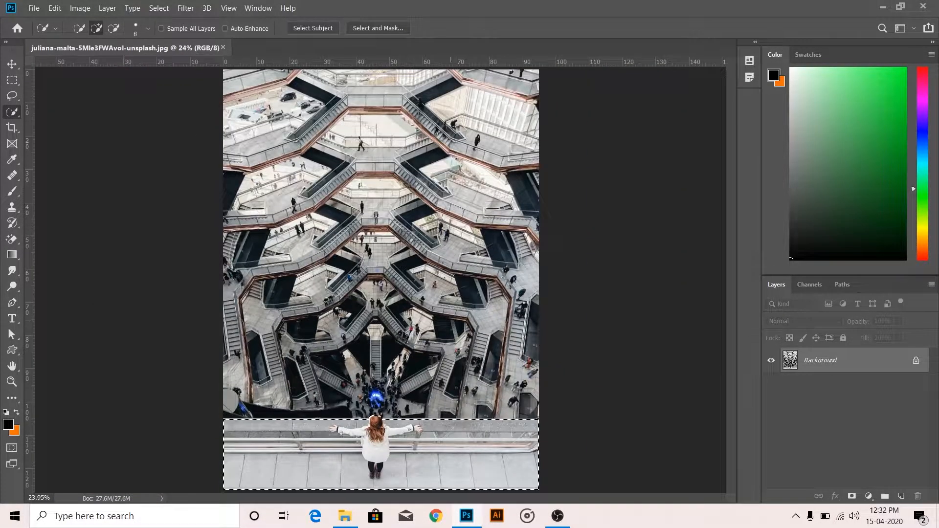
- Mask the photo layer with the selection and rename the layer girl
{"action": "left_click", "coordinate": [851, 497]}
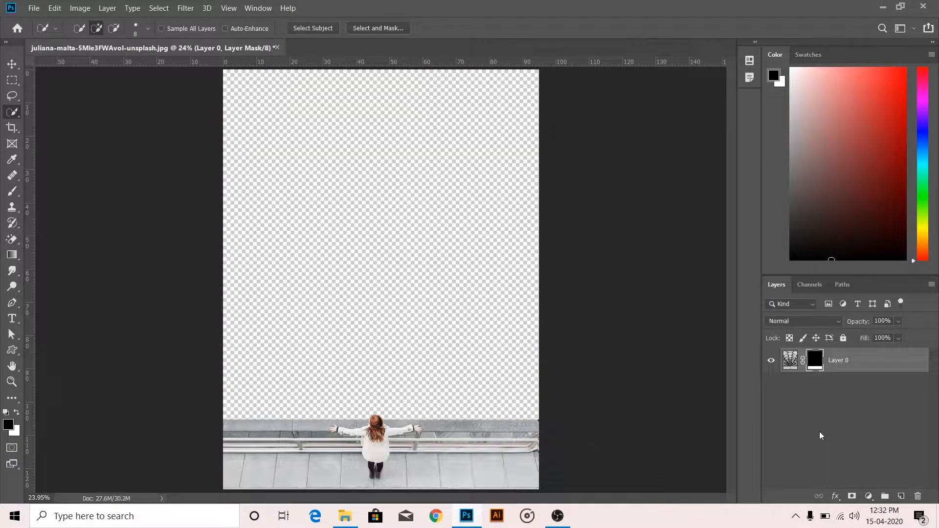
{"action": "double_click", "coordinate": [839, 361]}
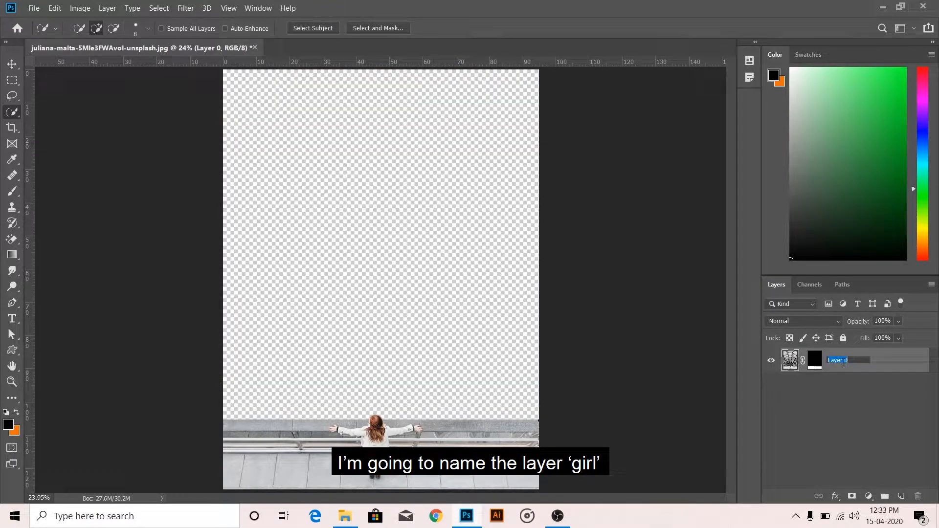
{"action": "type", "text": "girl"}
{"action": "key", "text": "Return"}
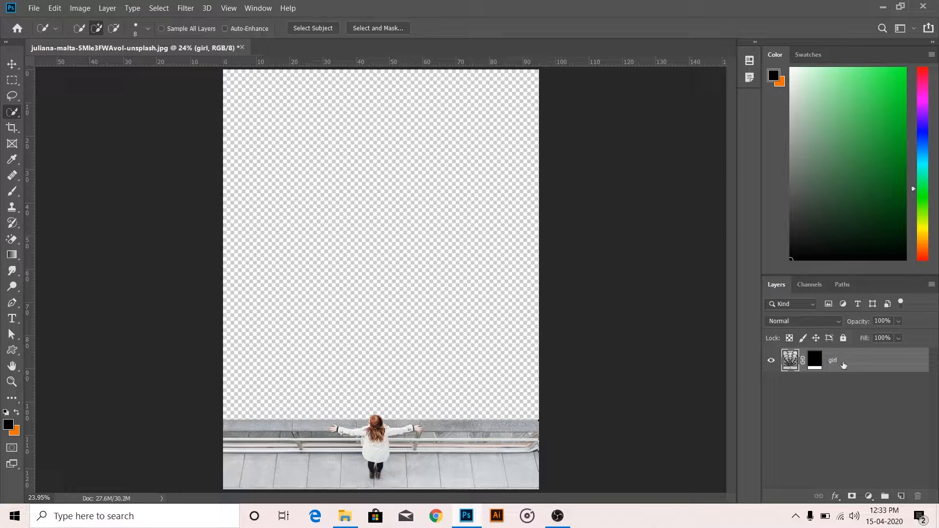
{"action": "left_click", "coordinate": [12, 64]}
{"action": "left_click", "coordinate": [33, 8]}
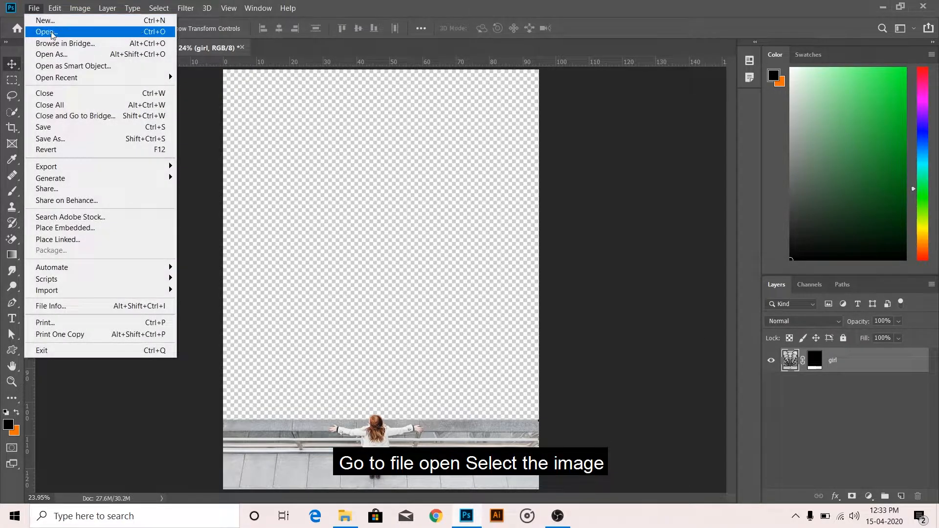
{"action": "left_click", "coordinate": [47, 32]}
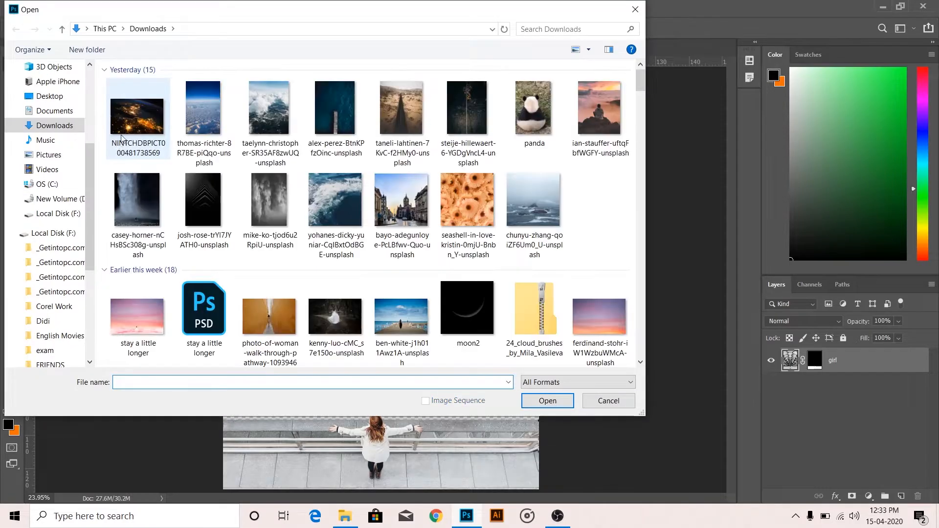
{"action": "double_click", "coordinate": [122, 138]}
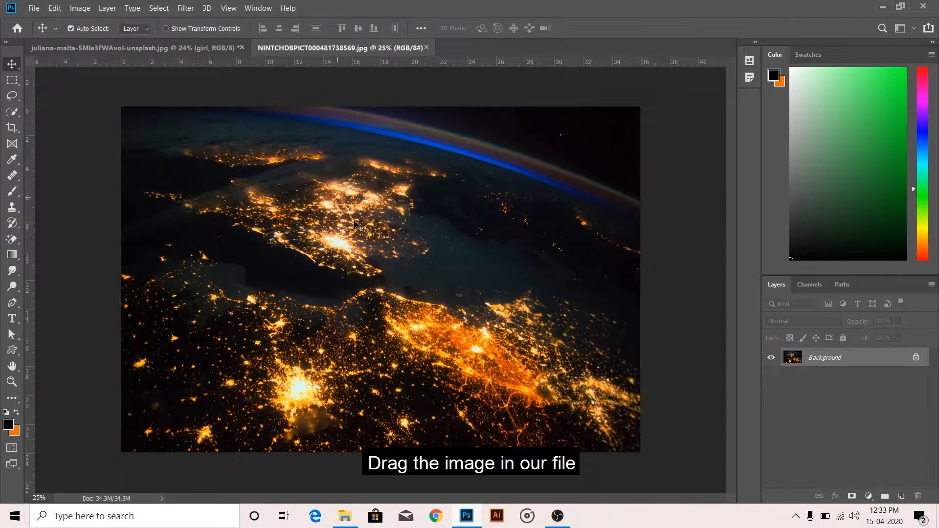
- Bring the night earth image into the girl document beneath the girl layer and position it directly behind the ledge
{"action": "left_click_drag", "start_coordinate": [330, 215], "coordinate": [348, 254]}
{"action": "left_click_drag", "start_coordinate": [878, 366], "coordinate": [873, 404]}
{"action": "left_click_drag", "start_coordinate": [438, 268], "coordinate": [432, 277]}
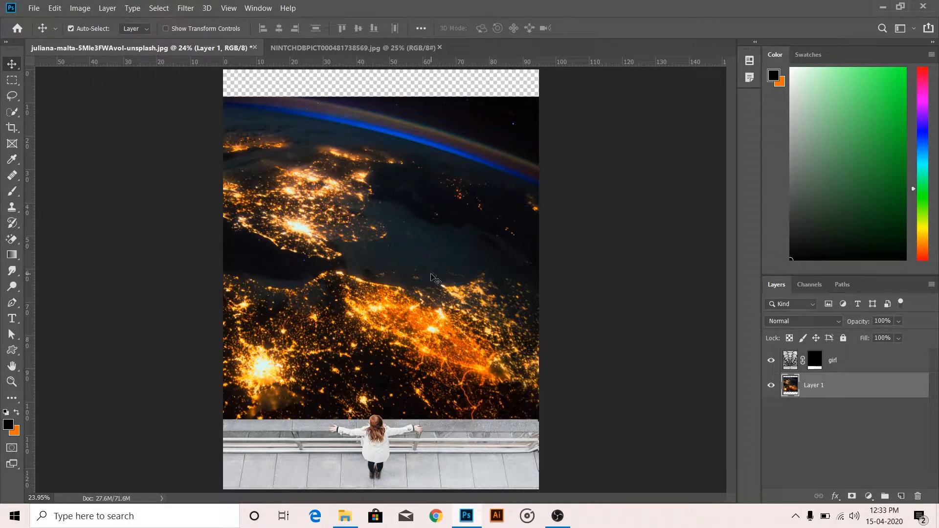
- Rename the night earth image's layer earth
{"action": "double_click", "coordinate": [812, 385]}
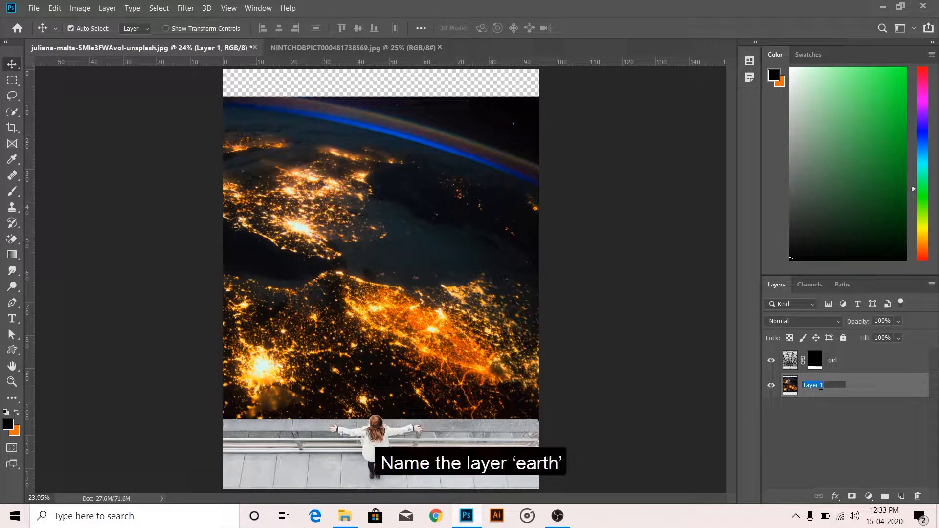
{"action": "type", "text": "earth"}
{"action": "key", "text": "Return"}
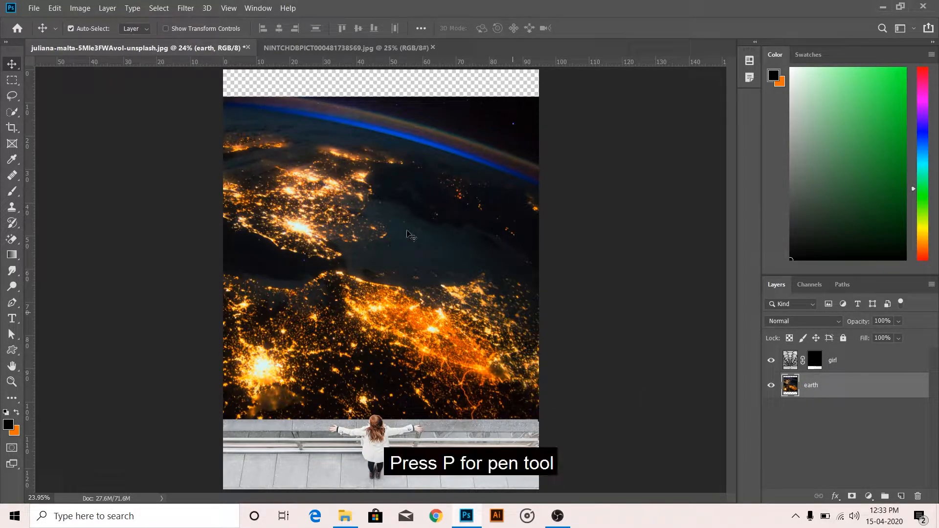
- Draw a closed Pen path that follows the earth's horizon as an arc and loops loosely outside the canvas around the lower image
{"action": "key", "text": "p"}
{"action": "left_click", "coordinate": [186, 115]}
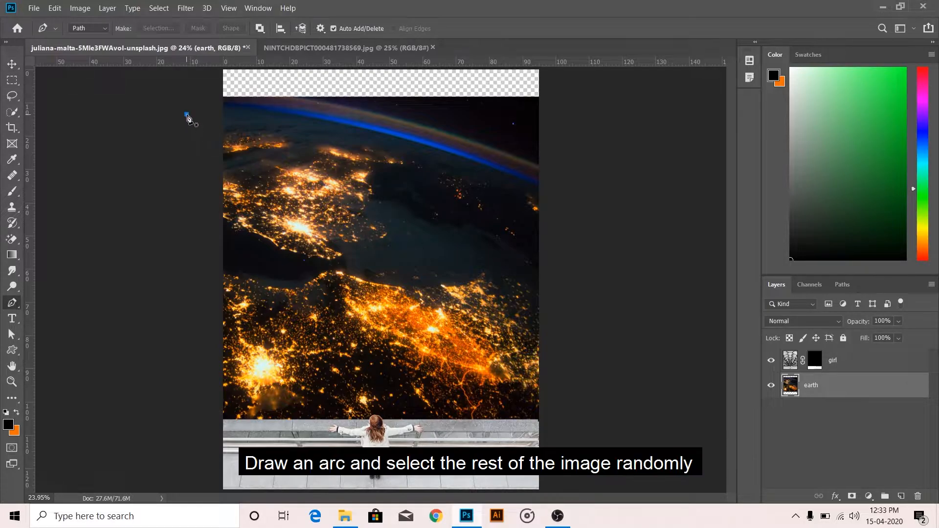
{"action": "mouse_move", "coordinate": [581, 217]}
{"action": "left_mouse_down"}
{"action": "mouse_move", "coordinate": [673, 303]}
{"action": "mouse_move", "coordinate": [732, 330]}
{"action": "mouse_move", "coordinate": [586, 235]}
{"action": "left_mouse_up"}
{"action": "left_click", "coordinate": [588, 411]}
{"action": "left_click", "coordinate": [575, 482]}
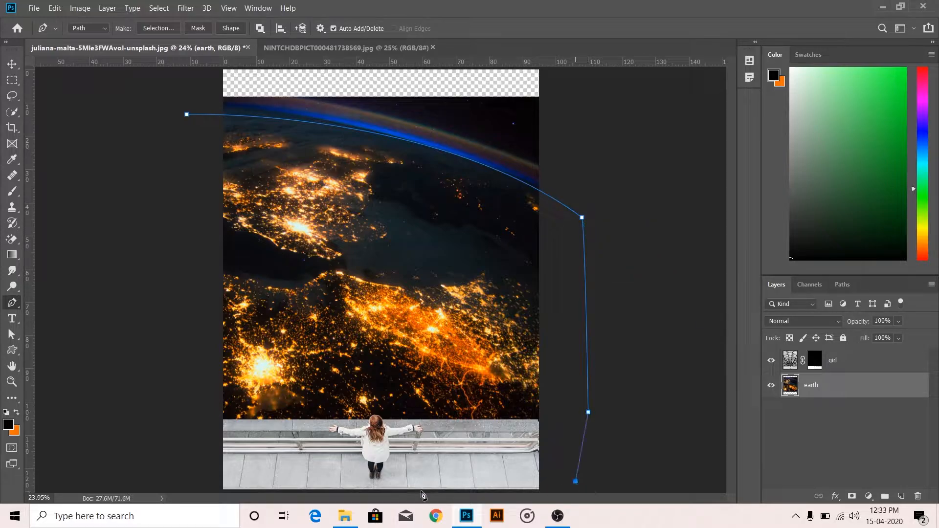
{"action": "left_click", "coordinate": [415, 491]}
{"action": "left_click", "coordinate": [316, 482]}
{"action": "left_click", "coordinate": [199, 484]}
{"action": "left_click", "coordinate": [156, 304]}
{"action": "left_click", "coordinate": [181, 208]}
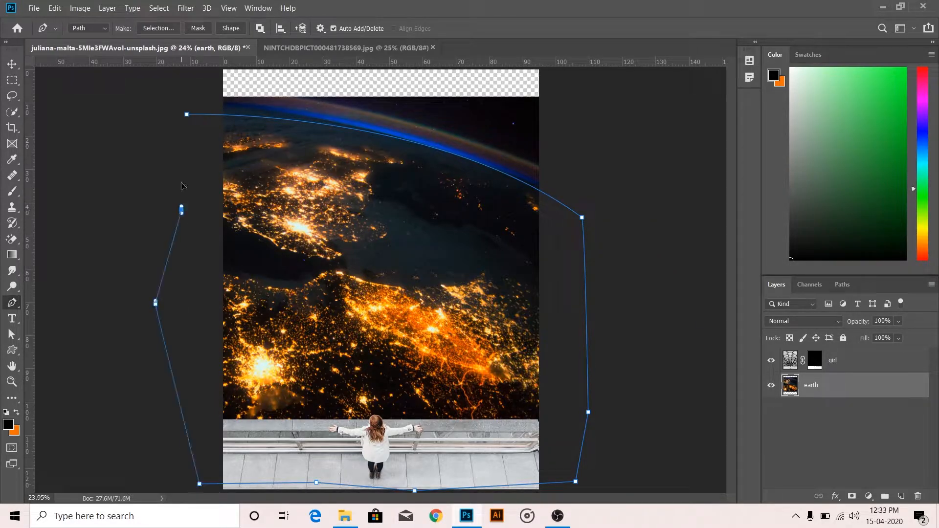
{"action": "left_click", "coordinate": [182, 151]}
{"action": "left_click", "coordinate": [187, 114]}
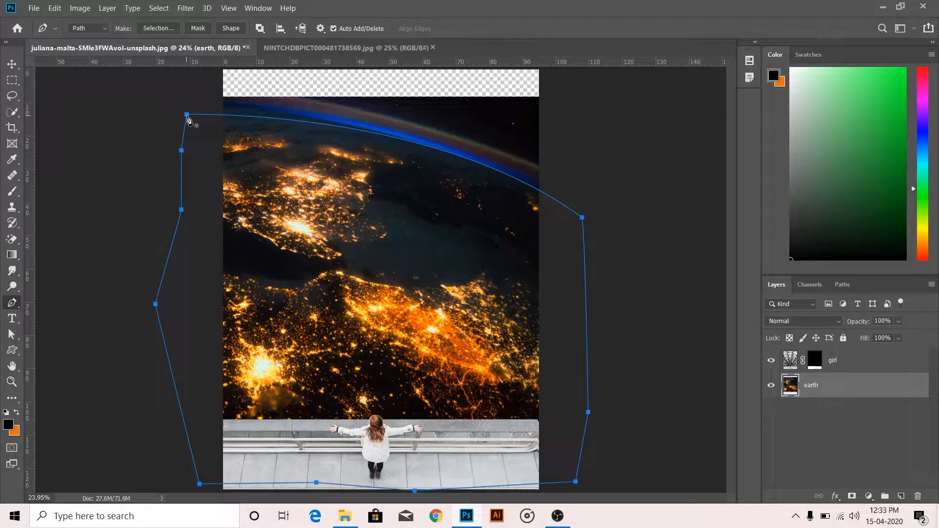
- Convert the path to a new selection with a 5-pixel feather and mask the earth layer with it
{"action": "left_click", "coordinate": [159, 28]}
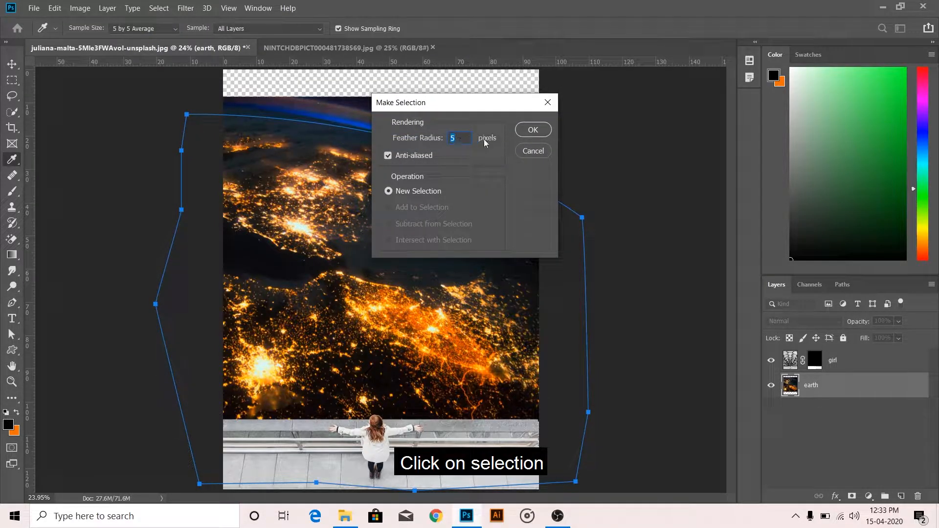
{"action": "left_click", "coordinate": [532, 130]}
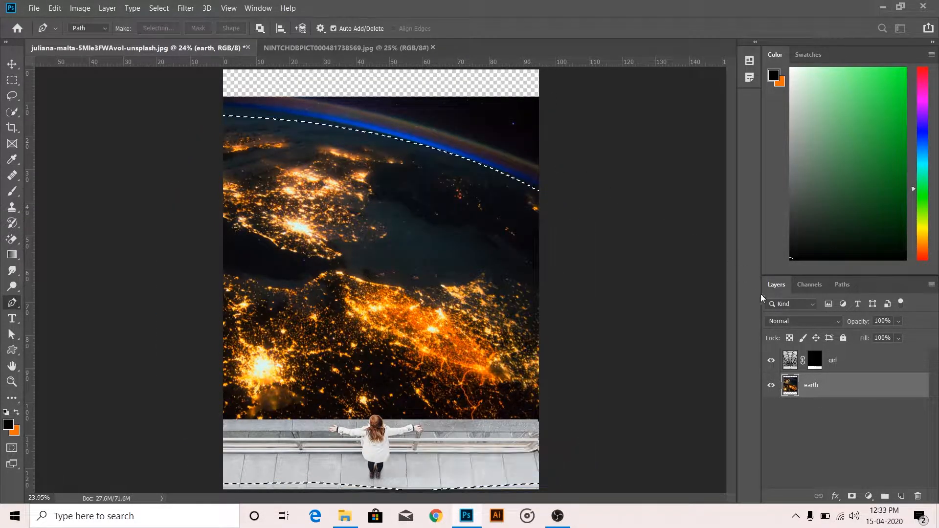
{"action": "left_click", "coordinate": [851, 496]}
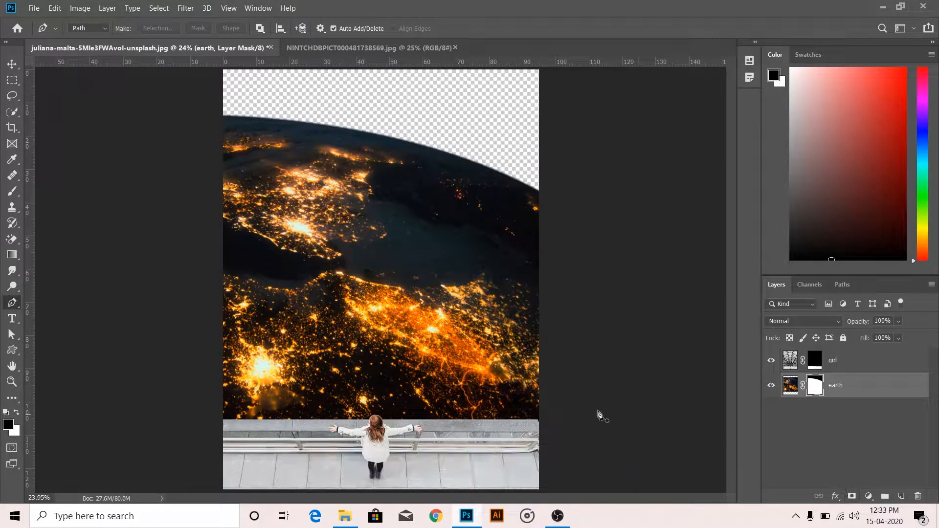
- Add a new layer below the earth layer and fill it with the black foreground colour
{"action": "key", "text": "v"}
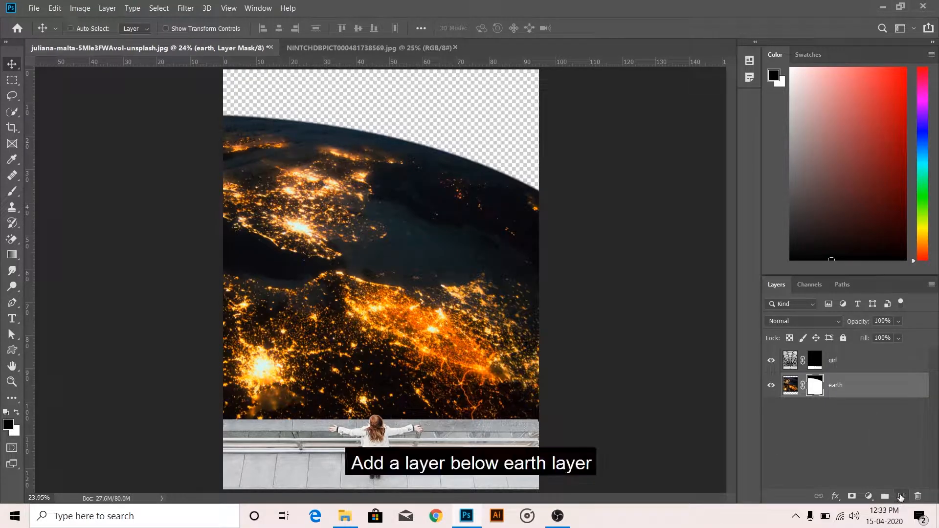
{"action": "left_click", "coordinate": [900, 497], "text": "ctrl"}
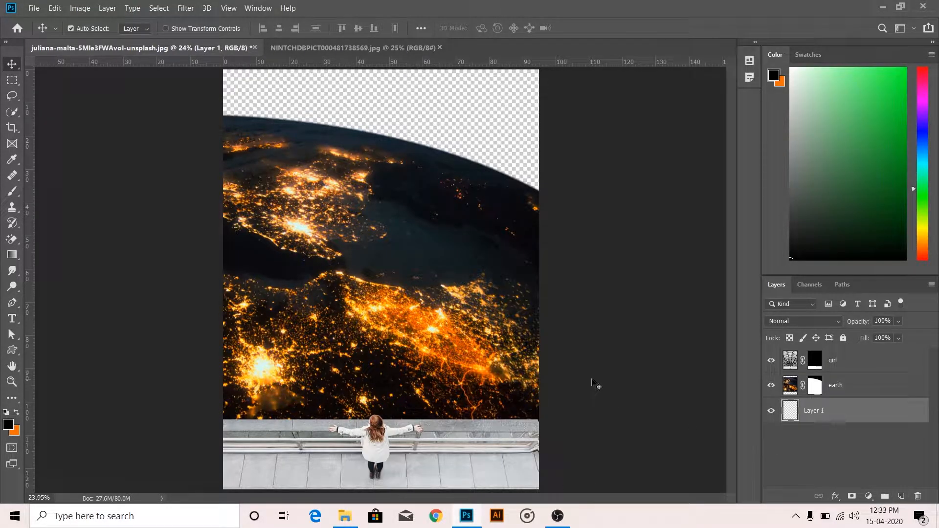
{"action": "key", "text": "alt+BackSpace"}
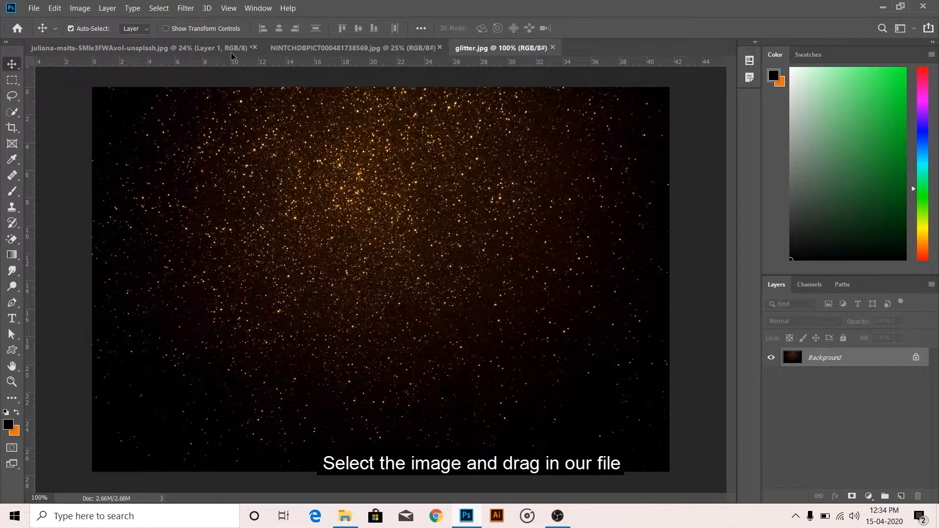
- Bring the glitter.jpg image in above the black layer, then scale it to about 249% and position it across the sky
{"action": "left_click_drag", "start_coordinate": [232, 56], "coordinate": [407, 120]}
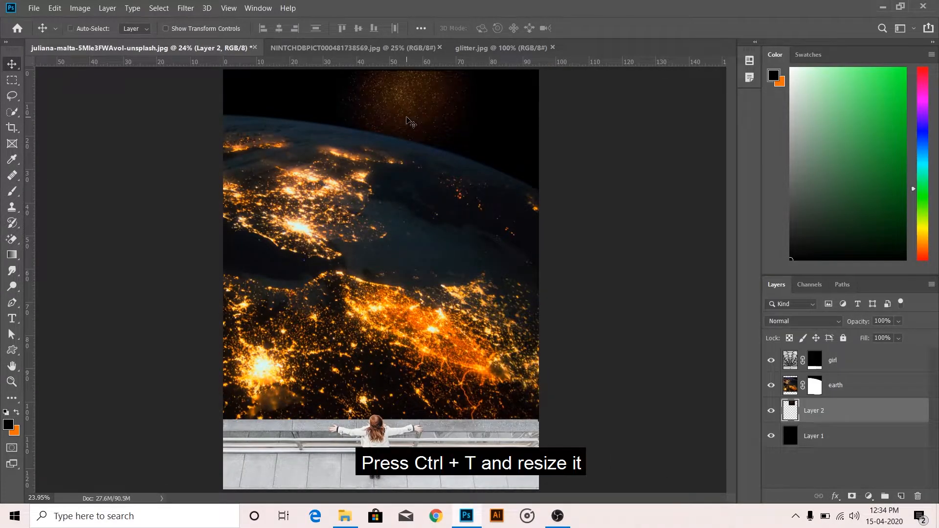
{"action": "key", "text": "ctrl+t"}
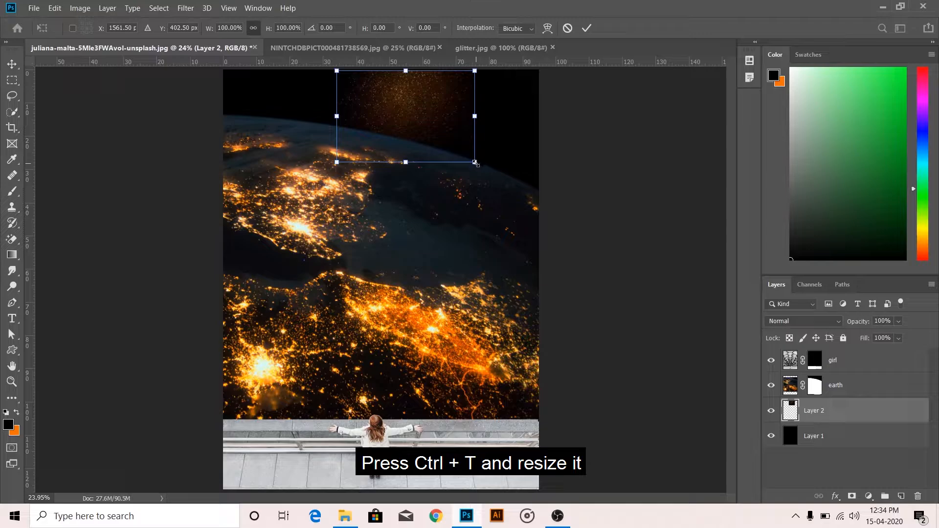
{"action": "left_click_drag", "start_coordinate": [475, 163], "coordinate": [593, 241]}
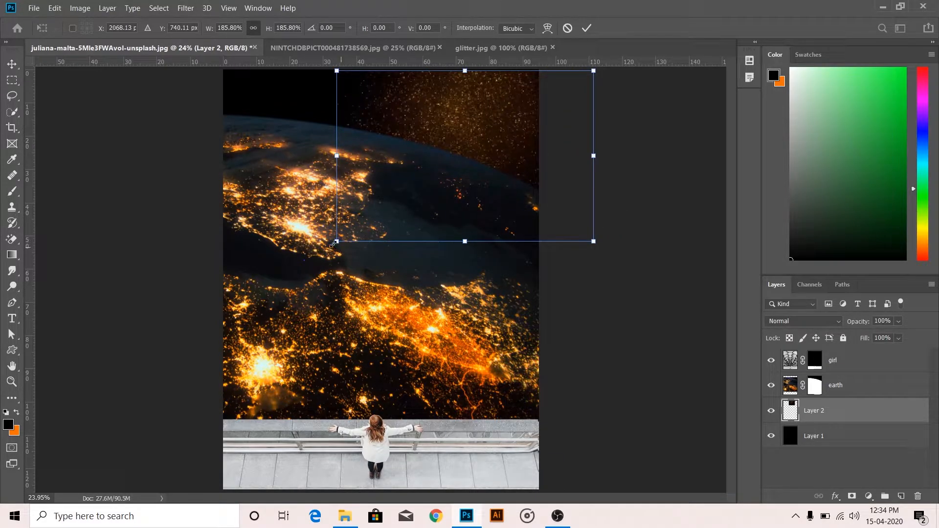
{"action": "left_click_drag", "start_coordinate": [332, 243], "coordinate": [212, 241]}
{"action": "left_click_drag", "start_coordinate": [448, 128], "coordinate": [421, 122]}
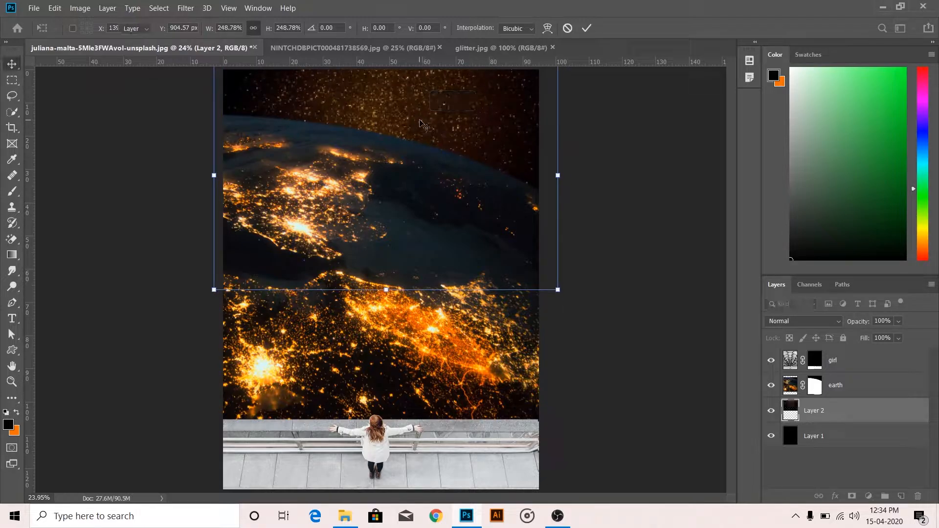
{"action": "key", "text": "Return"}
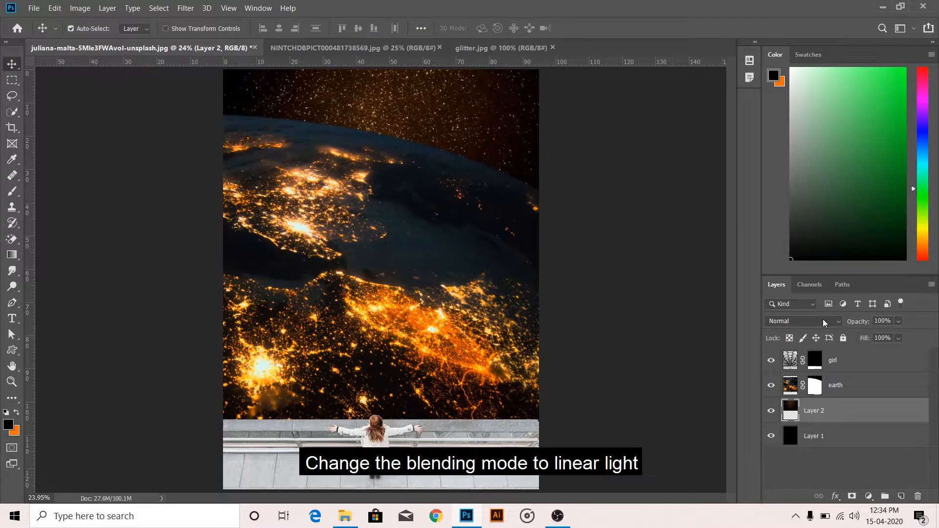
- Set the glitter layer's blending mode to Linear Light and select the earth layer
{"action": "left_click", "coordinate": [824, 323]}
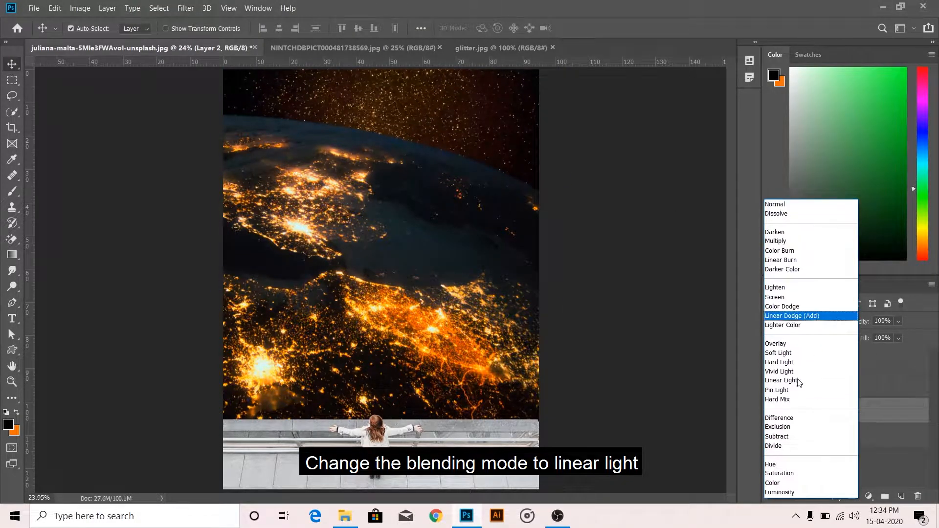
{"action": "left_click", "coordinate": [826, 380]}
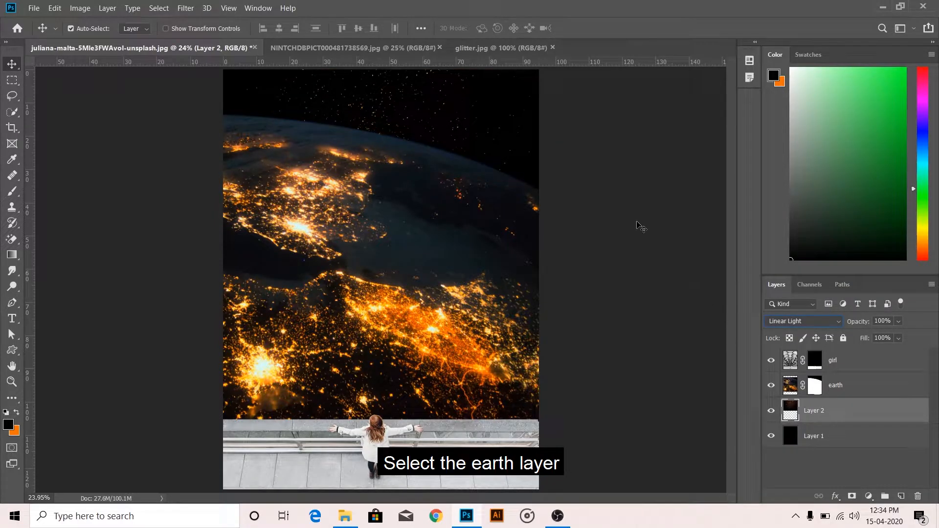
{"action": "left_click", "coordinate": [790, 386]}
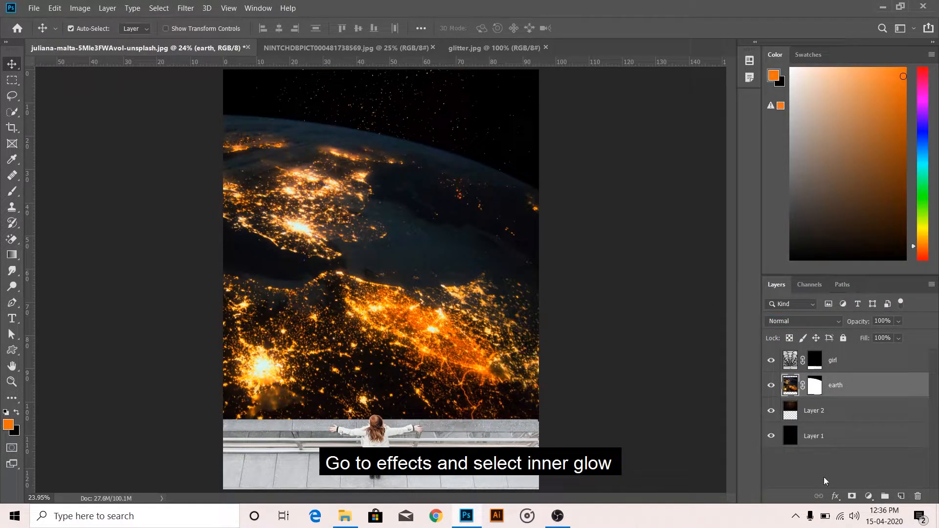
- Add an Inner Glow effect to the earth layer and set its glow colour to f37006
{"action": "left_click", "coordinate": [835, 495]}
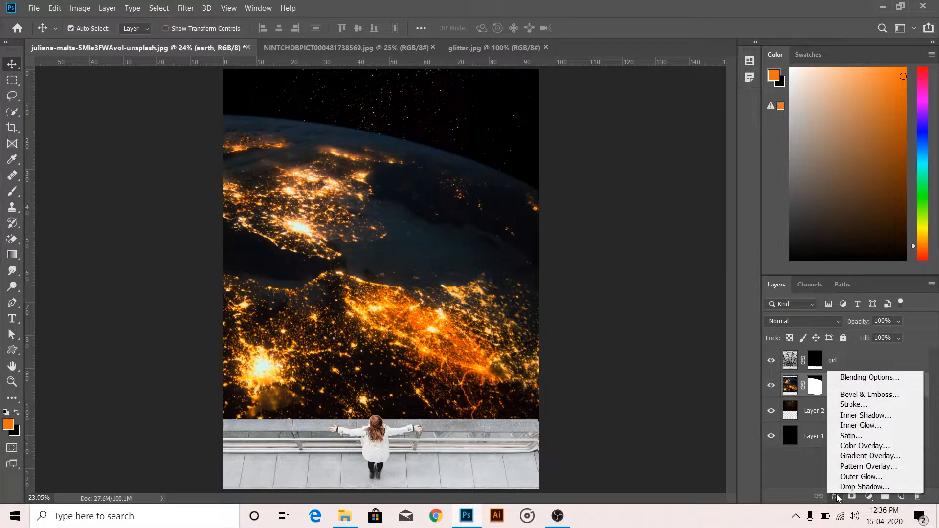
{"action": "left_click", "coordinate": [852, 426]}
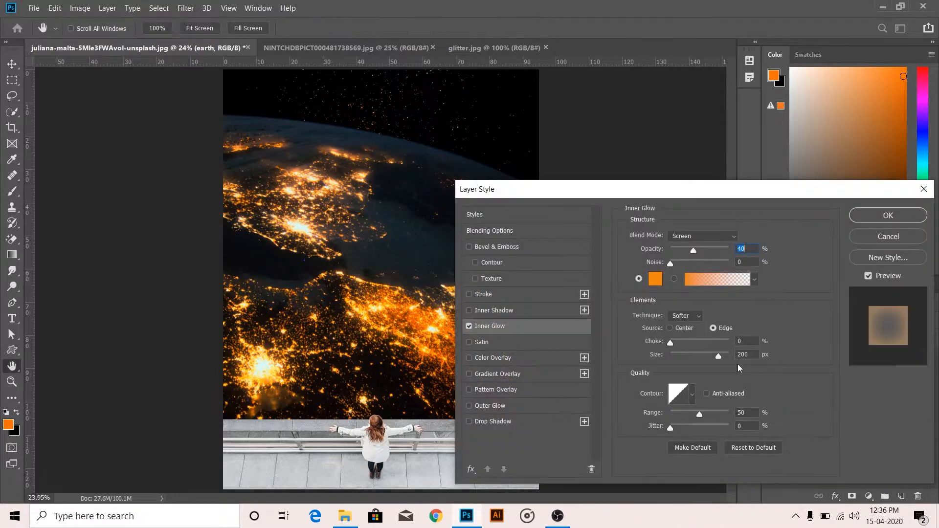
{"action": "left_click", "coordinate": [659, 283]}
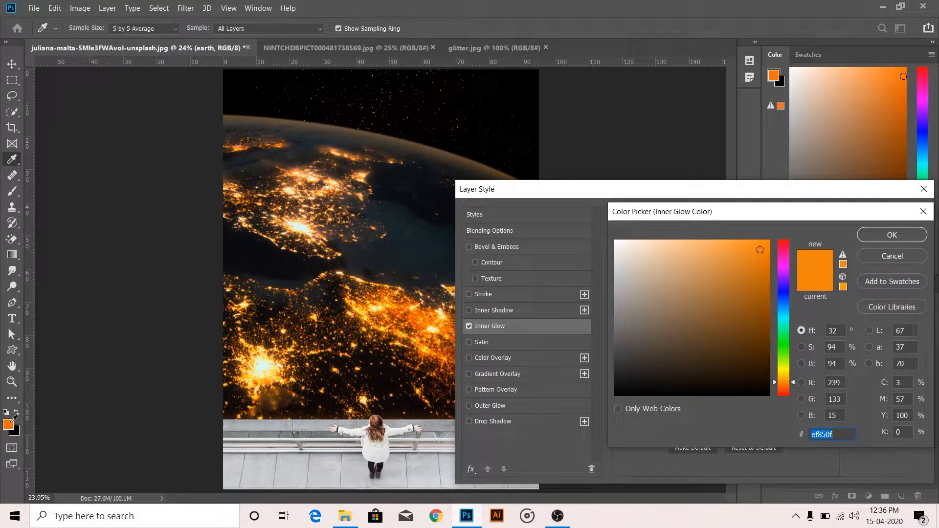
{"action": "type", "text": "f37006"}
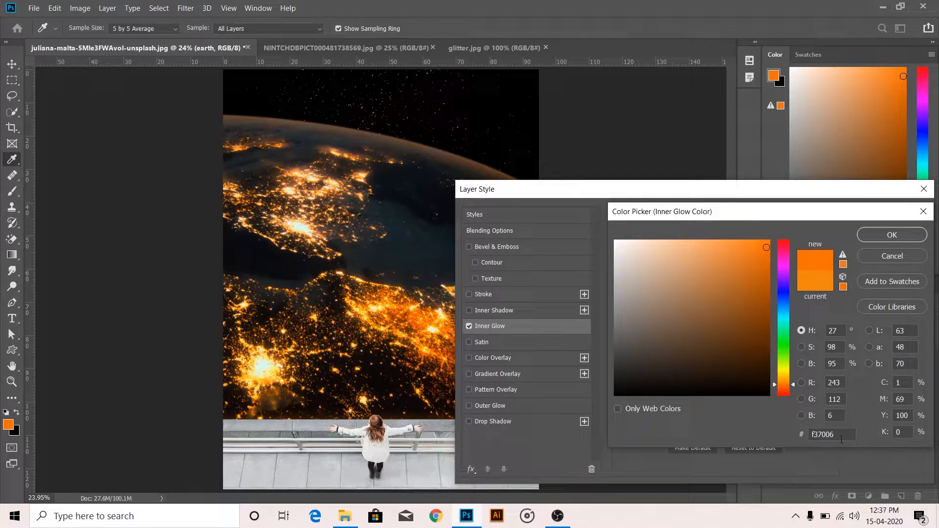
{"action": "left_click", "coordinate": [879, 236]}
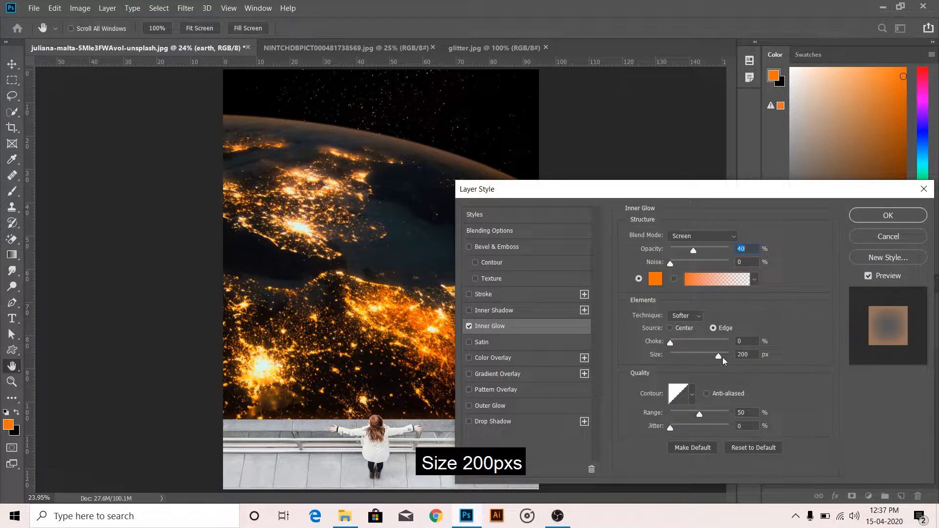
- Set the inner glow's size to 224 px and its opacity to 46%, and apply the effect
{"action": "left_click_drag", "start_coordinate": [720, 356], "coordinate": [723, 354]}
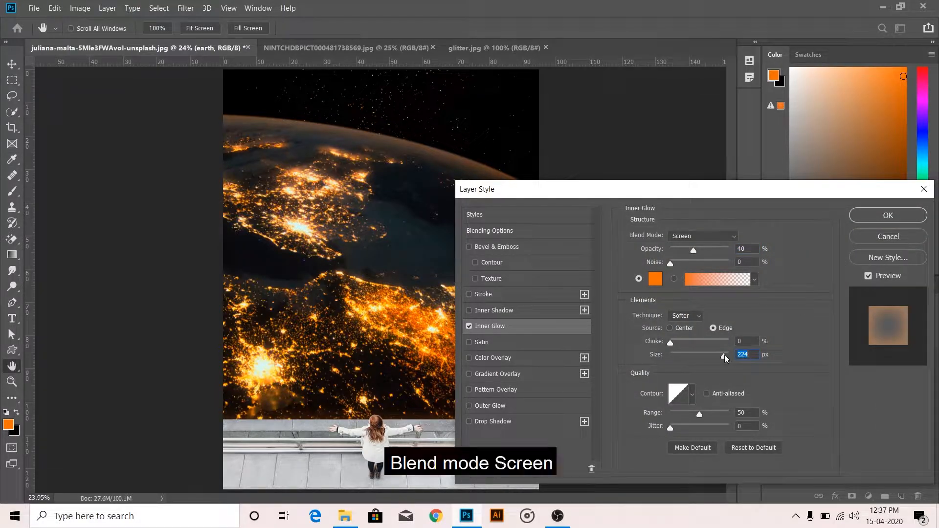
{"action": "left_click", "coordinate": [694, 252]}
{"action": "left_click_drag", "start_coordinate": [697, 253], "coordinate": [697, 253]}
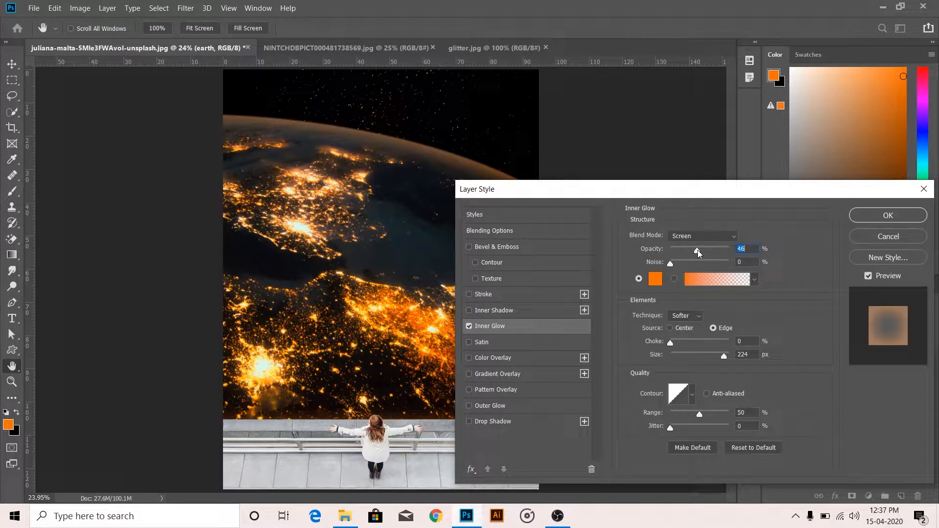
{"action": "left_click", "coordinate": [882, 217]}
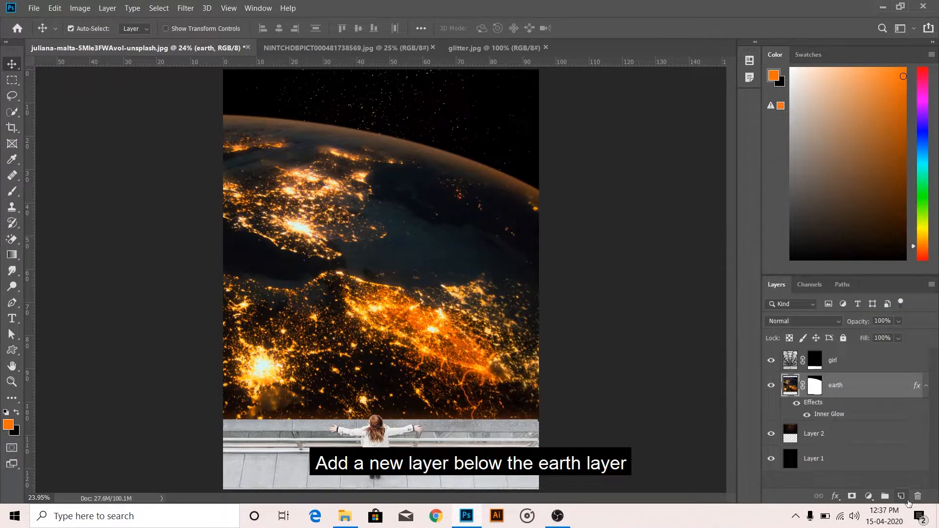
- Add a new layer below the earth layer and brush an orange glow along the earth's curved upper edge
{"action": "left_click", "coordinate": [901, 496], "text": "ctrl"}
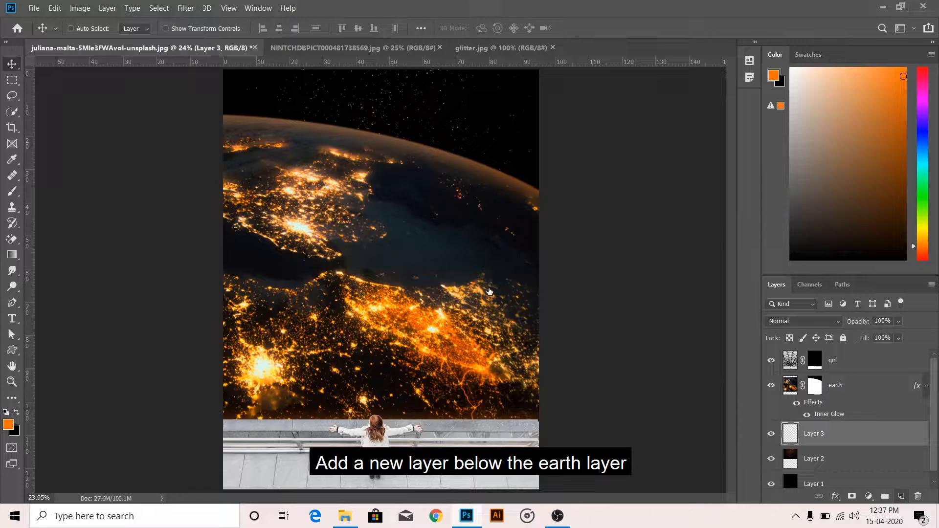
{"action": "key", "text": "b"}
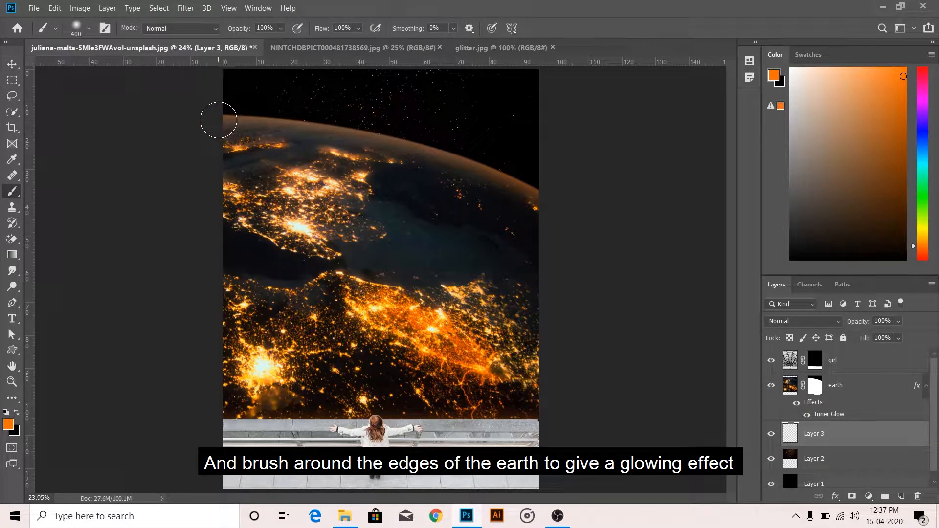
{"action": "mouse_move", "coordinate": [218, 120]}
{"action": "left_mouse_down"}
{"action": "mouse_move", "coordinate": [414, 149]}
{"action": "mouse_move", "coordinate": [486, 171]}
{"action": "mouse_move", "coordinate": [564, 211]}
{"action": "left_mouse_up"}
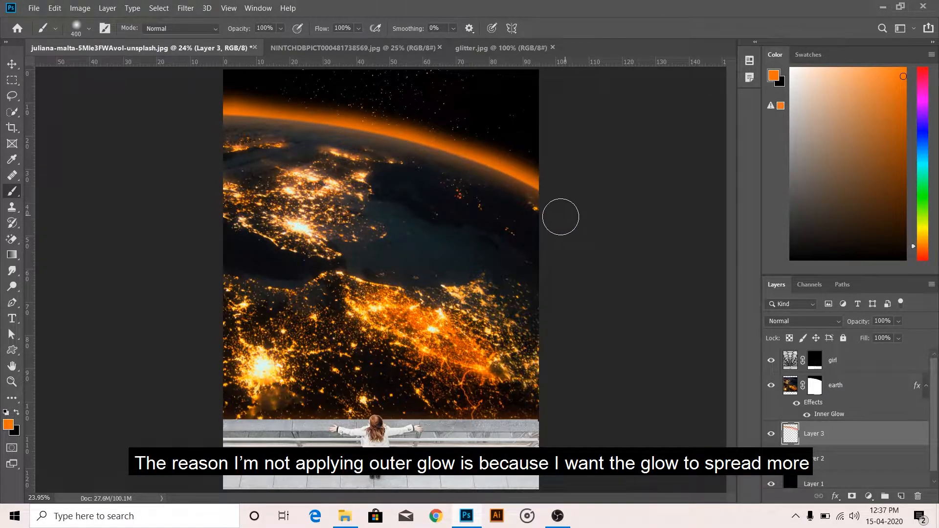
{"action": "key", "text": "v"}
- Apply a Gaussian Blur with a 200-pixel radius to the painted orange glow
{"action": "left_click", "coordinate": [185, 8]}
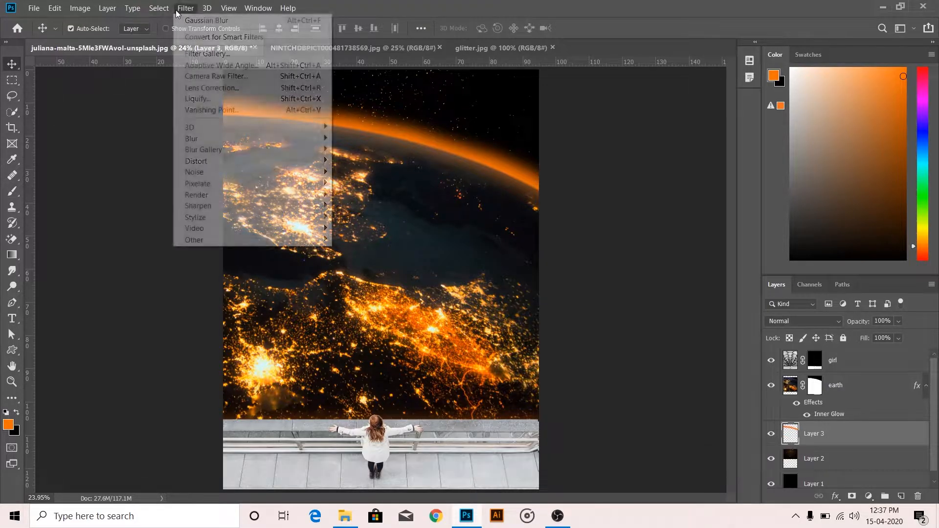
{"action": "mouse_move", "coordinate": [210, 138]}
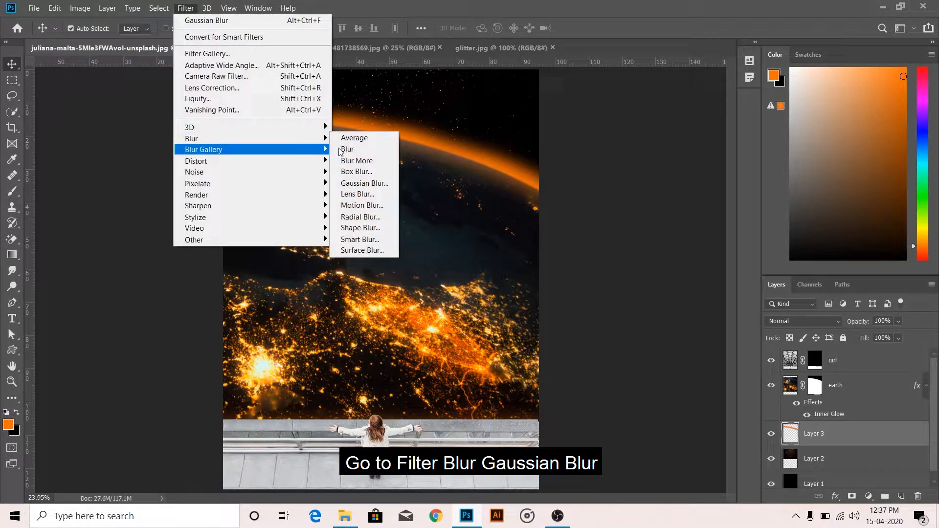
{"action": "left_click", "coordinate": [364, 184]}
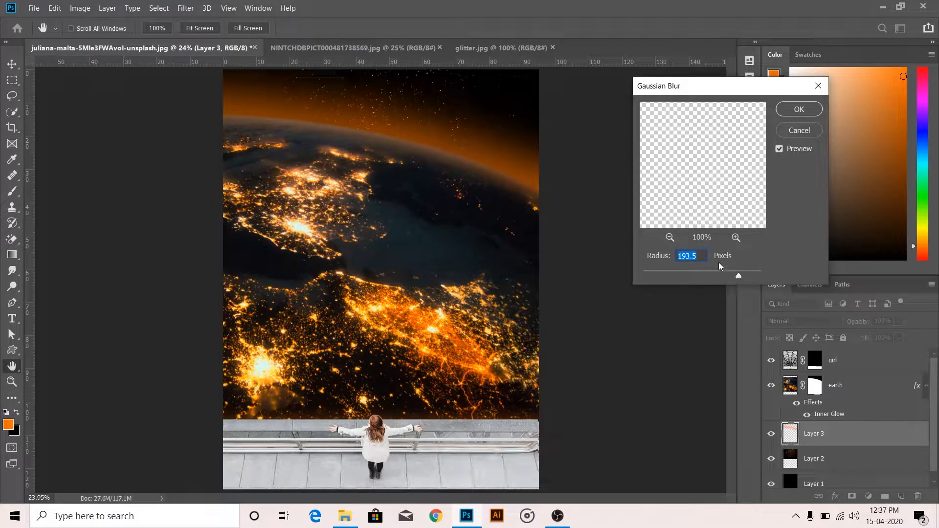
{"action": "type", "text": "200"}
{"action": "left_click", "coordinate": [799, 110]}
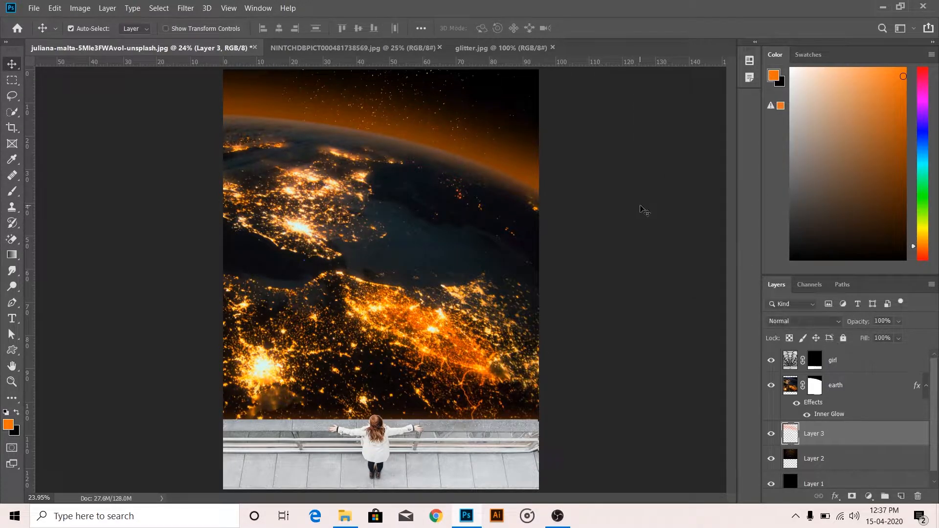
- Set the opacity of the blurred glow layer to 65%
{"action": "left_click", "coordinate": [898, 320]}
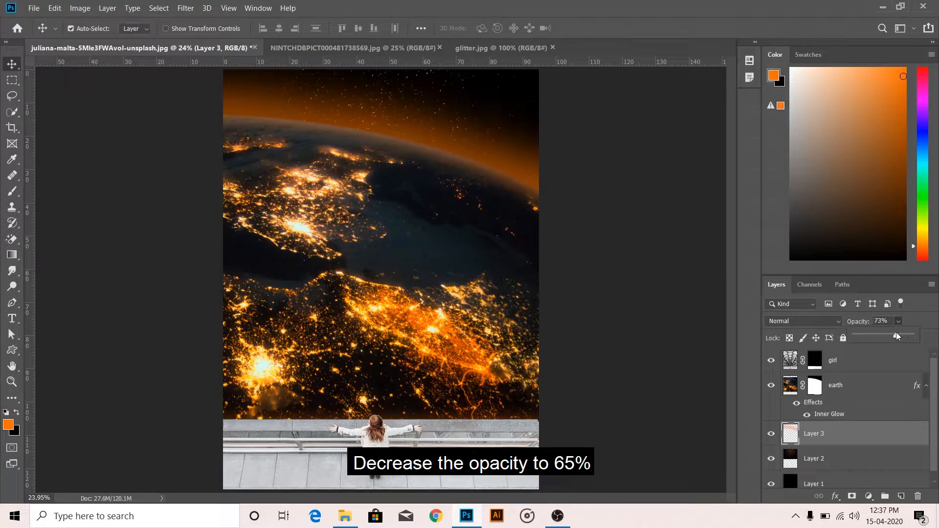
{"action": "left_click_drag", "start_coordinate": [896, 334], "coordinate": [893, 335]}
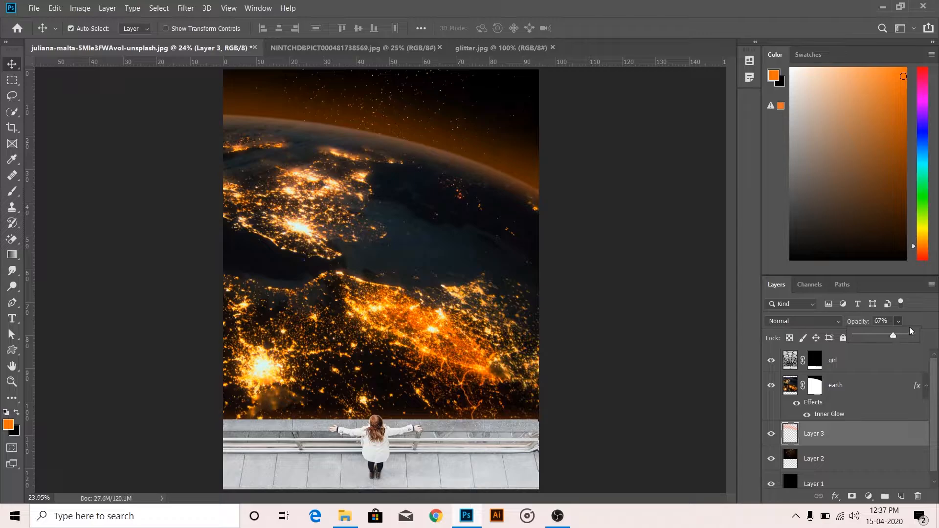
{"action": "left_click", "coordinate": [889, 321]}
{"action": "type", "text": "65"}
{"action": "left_click_drag", "start_coordinate": [517, 174], "coordinate": [516, 173]}
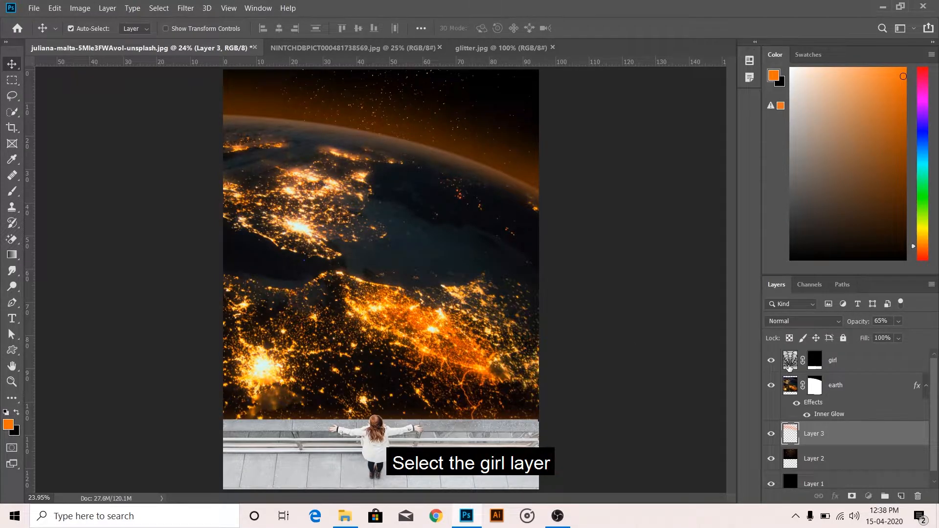
- Add a Brightness/Contrast adjustment clipped to the girl layer, with brightness -150 and contrast 100
{"action": "left_click", "coordinate": [789, 366]}
{"action": "left_click", "coordinate": [868, 496]}
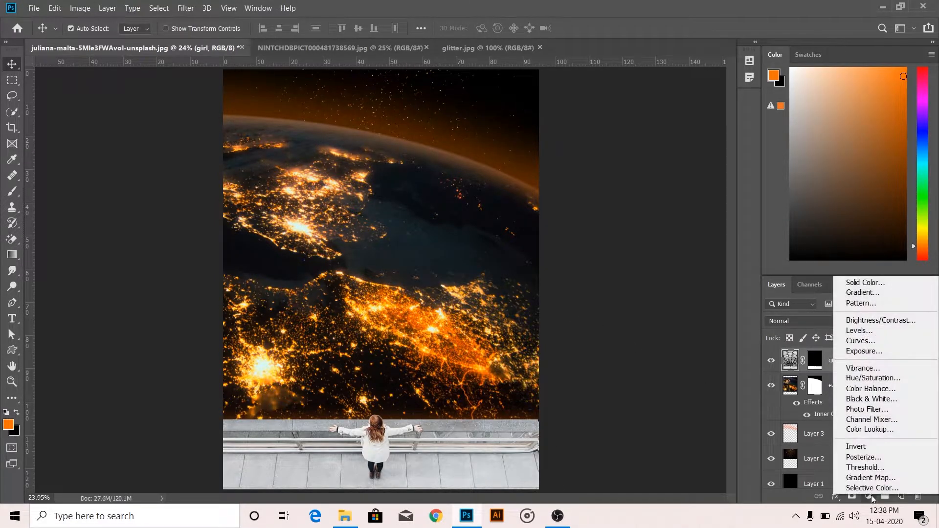
{"action": "left_click", "coordinate": [864, 320]}
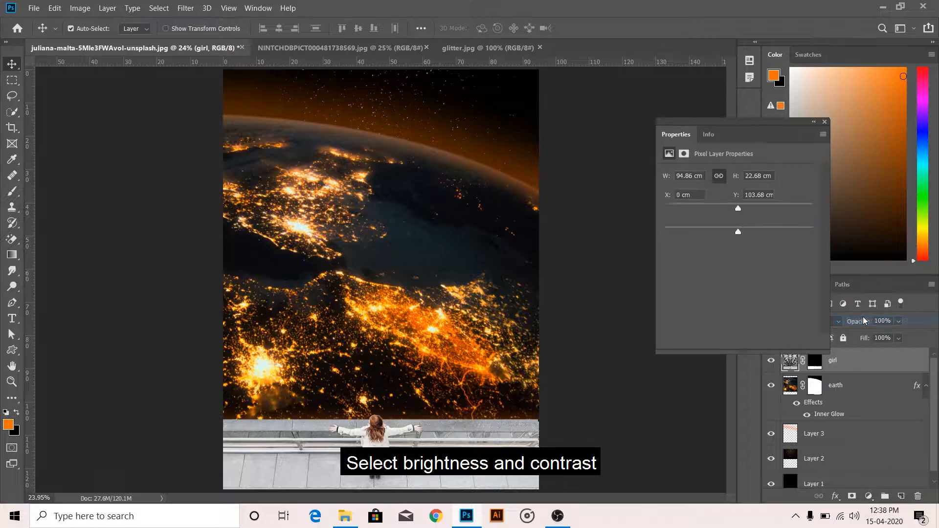
{"action": "left_click_drag", "start_coordinate": [737, 209], "coordinate": [646, 213]}
{"action": "left_click", "coordinate": [737, 342]}
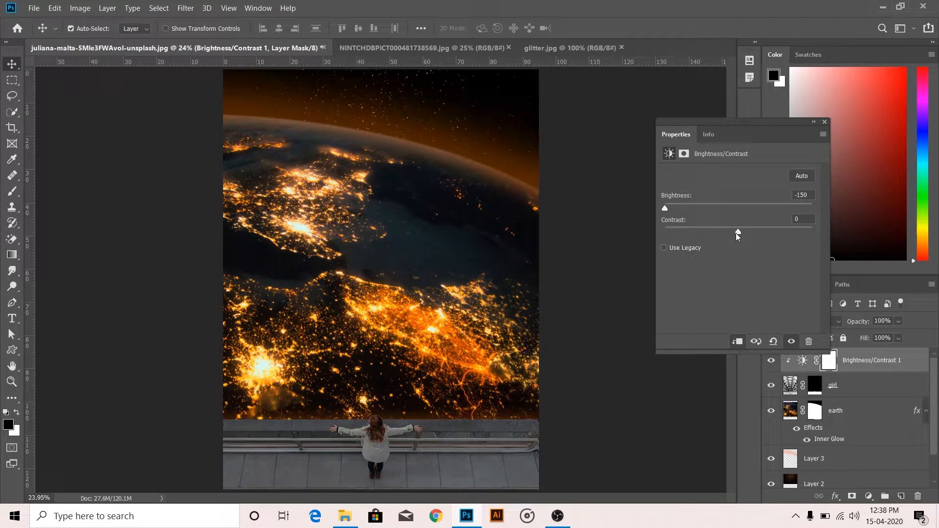
{"action": "left_click_drag", "start_coordinate": [782, 233], "coordinate": [819, 235]}
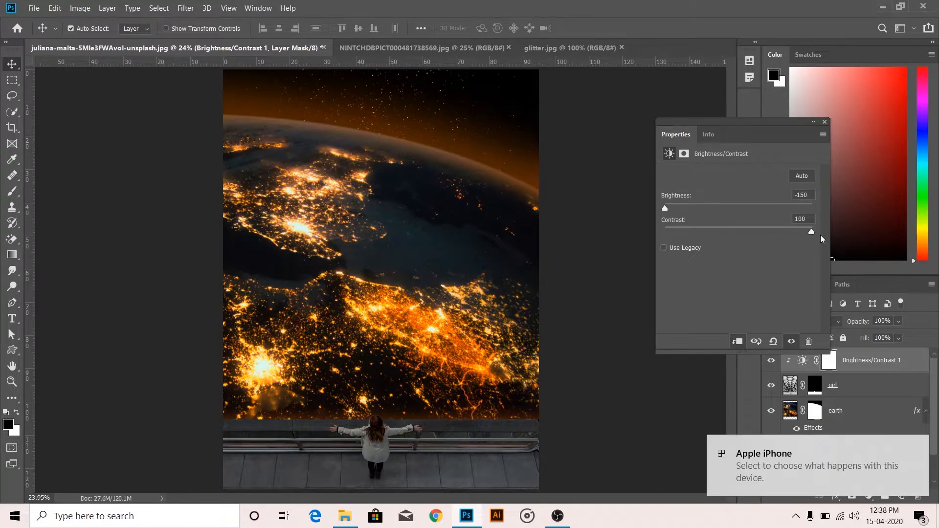
{"action": "left_click", "coordinate": [824, 122]}
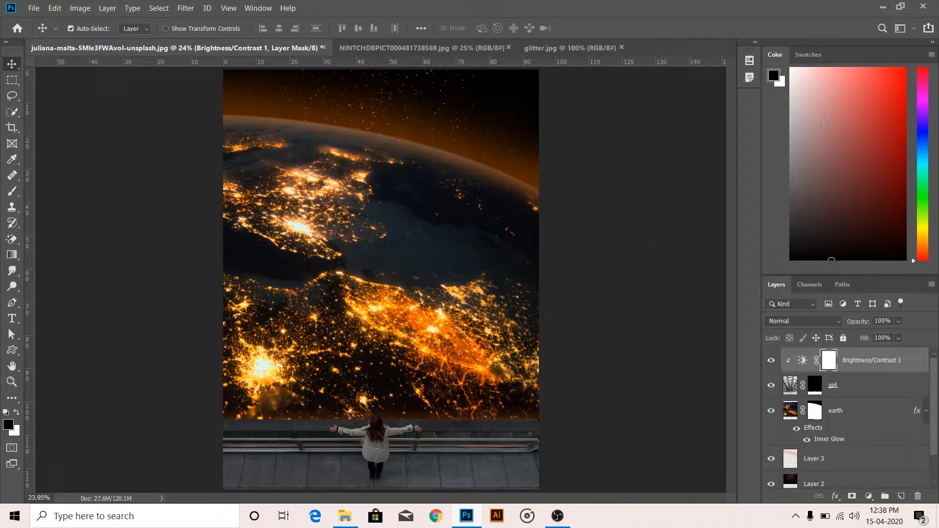
- Add a Levels adjustment clipped to the girl layer and set the black input level to 55
{"action": "left_click", "coordinate": [835, 496]}
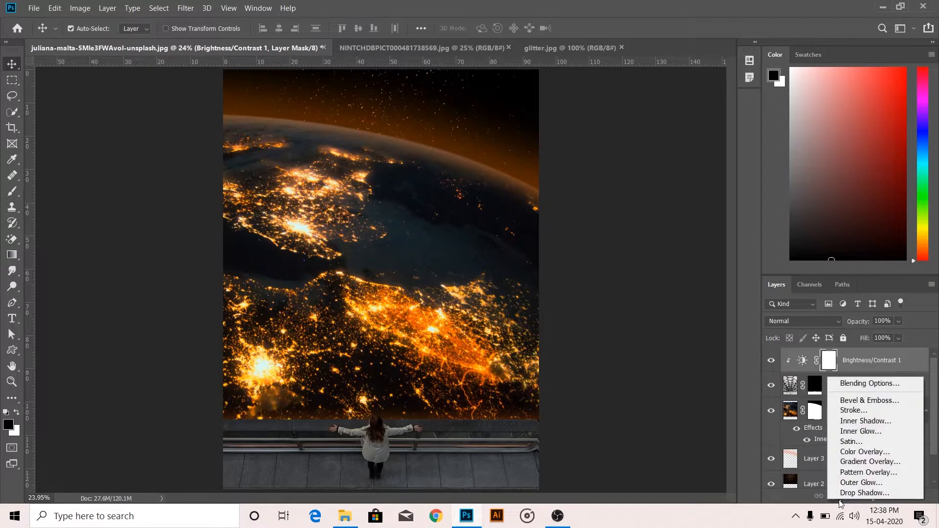
{"action": "left_click", "coordinate": [836, 496]}
{"action": "left_click", "coordinate": [868, 496]}
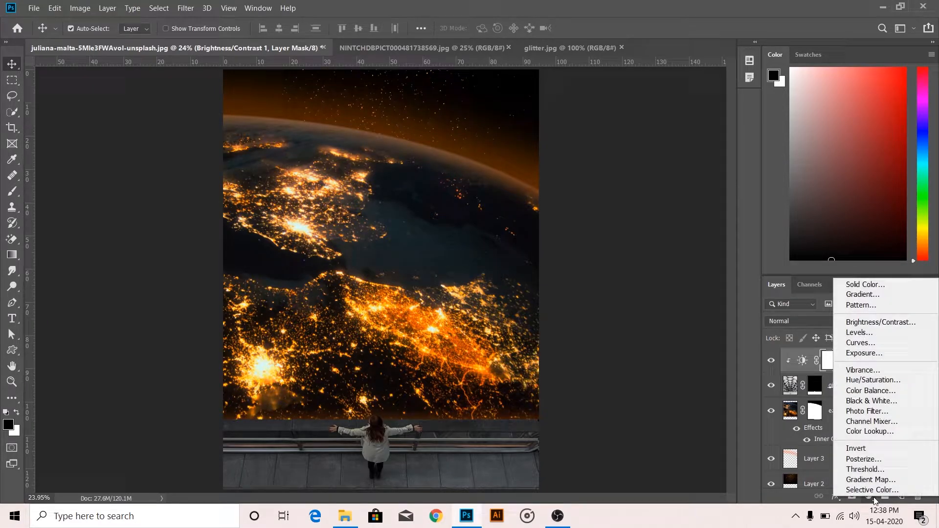
{"action": "left_click", "coordinate": [878, 335]}
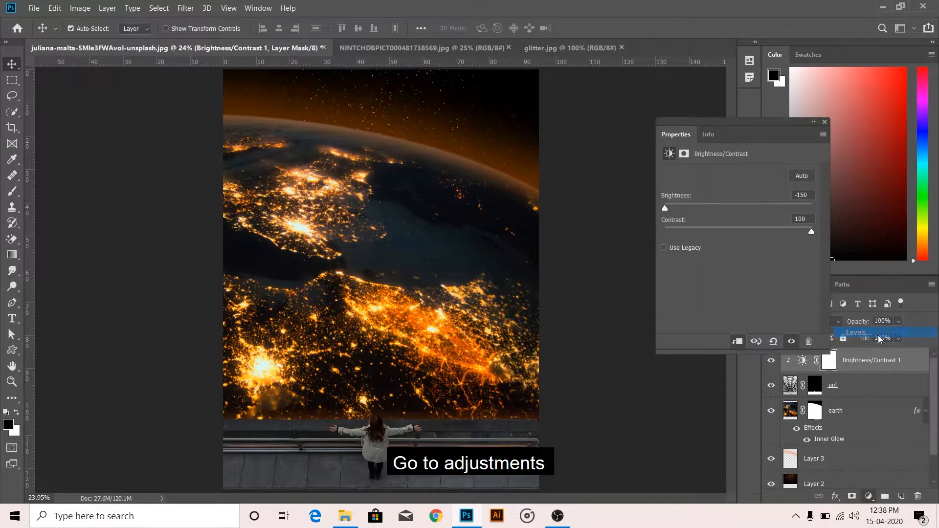
{"action": "left_click", "coordinate": [739, 342]}
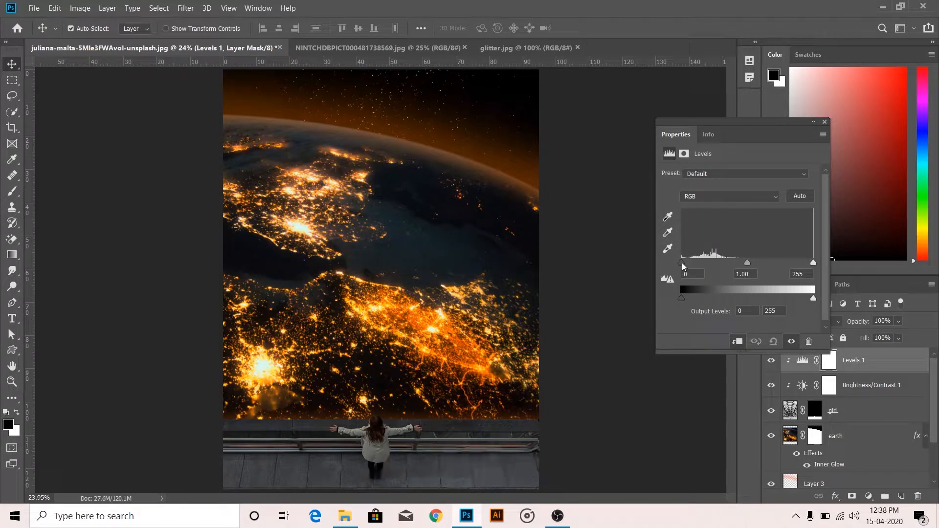
{"action": "left_click_drag", "start_coordinate": [682, 263], "coordinate": [709, 266]}
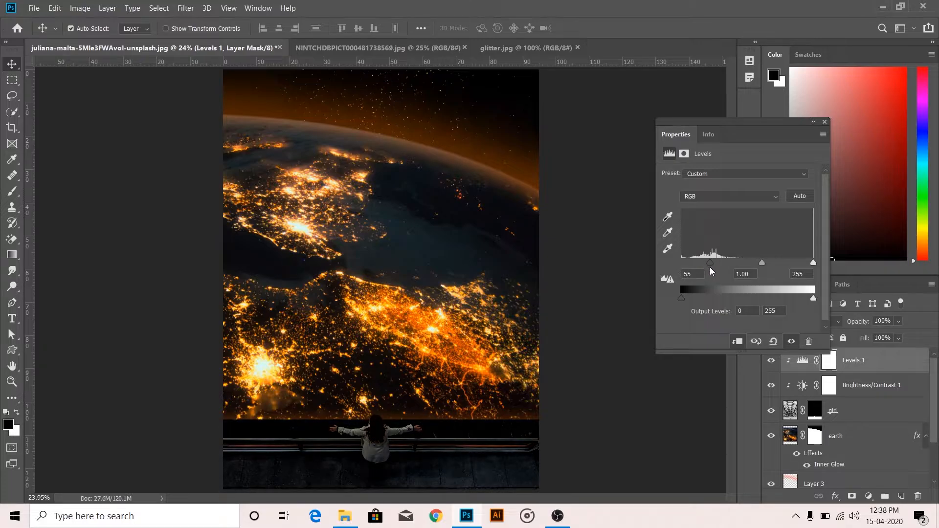
{"action": "left_click", "coordinate": [824, 122]}
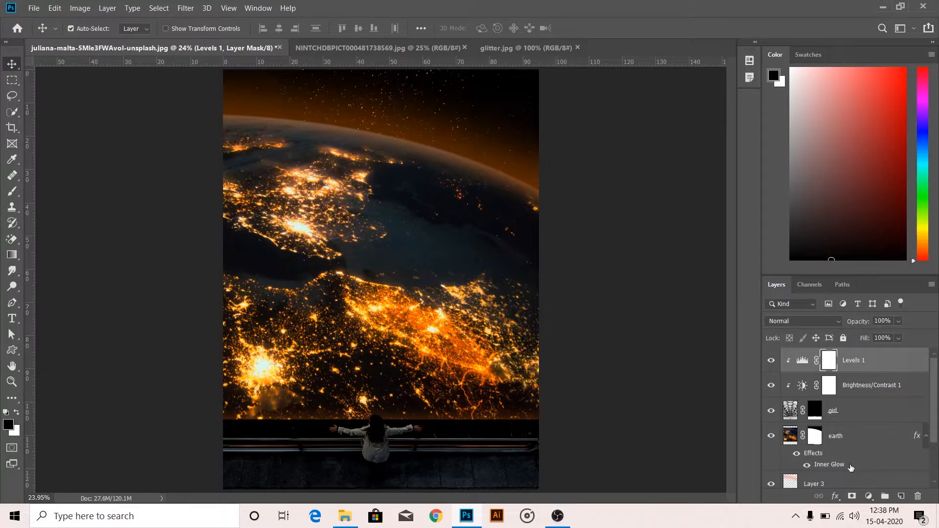
- Add a new layer on top and paint black over the floor behind the girl with a brush at 37% opacity
{"action": "left_click", "coordinate": [903, 497]}
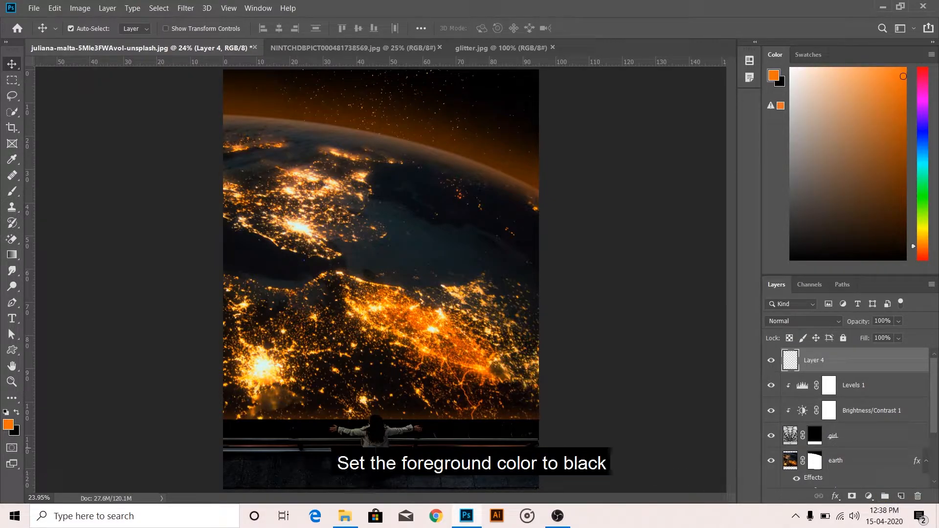
{"action": "key", "text": "b"}
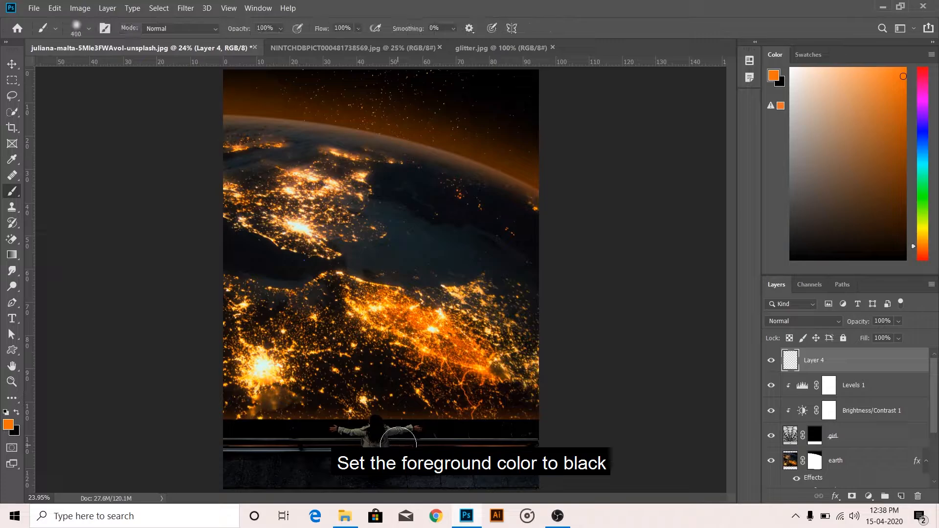
{"action": "left_click", "coordinate": [19, 413]}
{"action": "mouse_move", "coordinate": [280, 28]}
{"action": "left_mouse_down"}
{"action": "mouse_move", "coordinate": [277, 43]}
{"action": "mouse_move", "coordinate": [259, 44]}
{"action": "left_mouse_up"}
{"action": "left_click", "coordinate": [357, 4]}
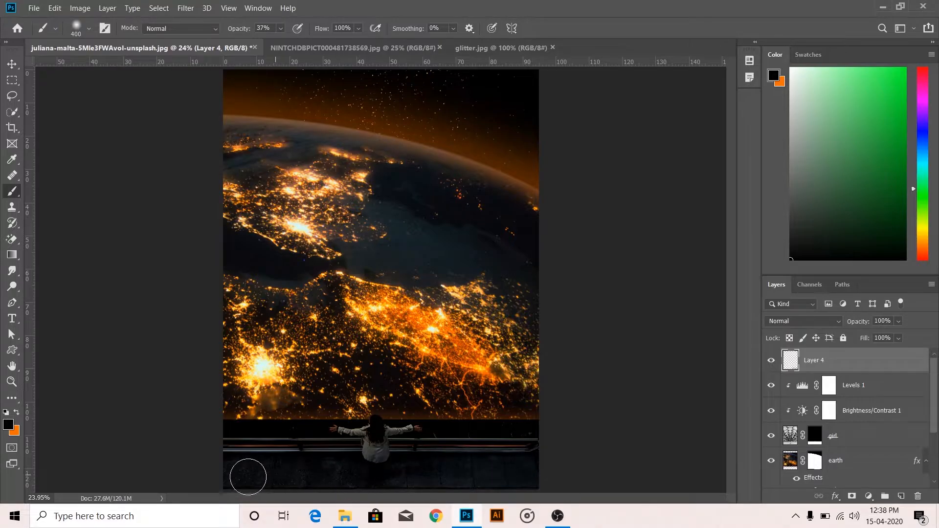
{"action": "mouse_move", "coordinate": [248, 476]}
{"action": "left_mouse_down"}
{"action": "mouse_move", "coordinate": [376, 492]}
{"action": "mouse_move", "coordinate": [519, 484]}
{"action": "left_mouse_up"}
- Rename the black-painted layer as darkness
{"action": "key", "text": "v"}
{"action": "double_click", "coordinate": [820, 359]}
{"action": "type", "text": "dark"}
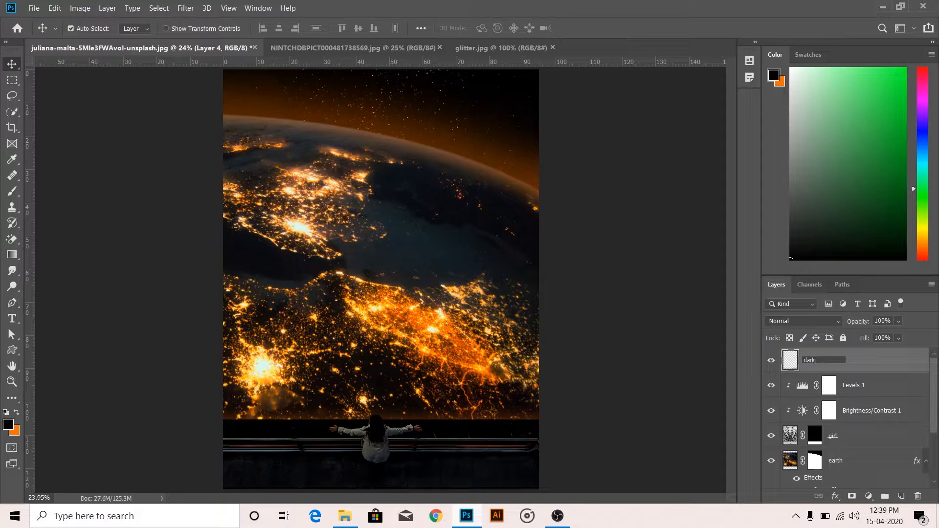
{"action": "type", "text": "ness"}
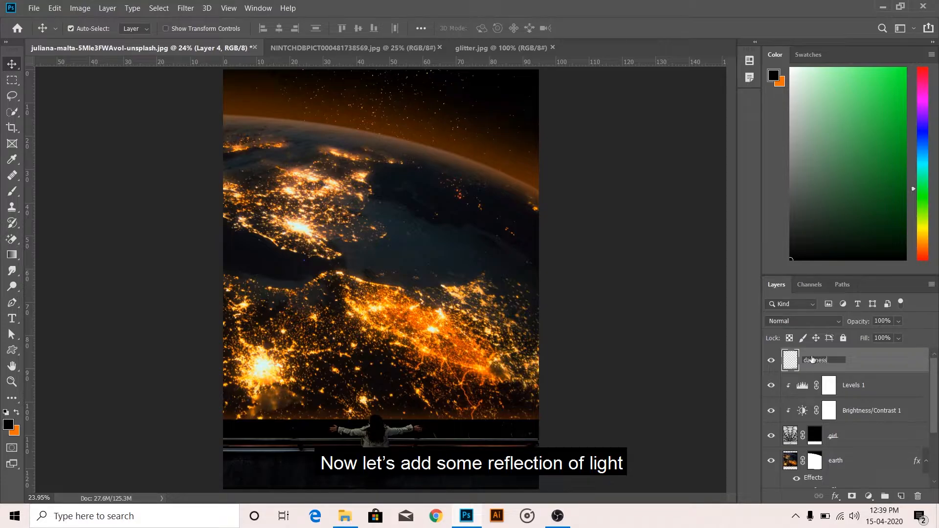
{"action": "key", "text": "Return"}
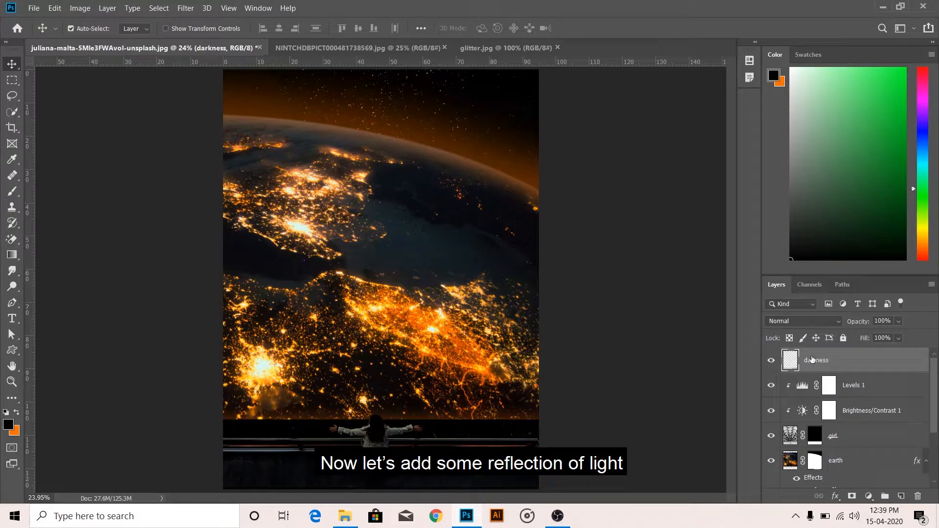
- Add a new layer above the darkness layer and name it light
{"action": "left_click", "coordinate": [901, 495]}
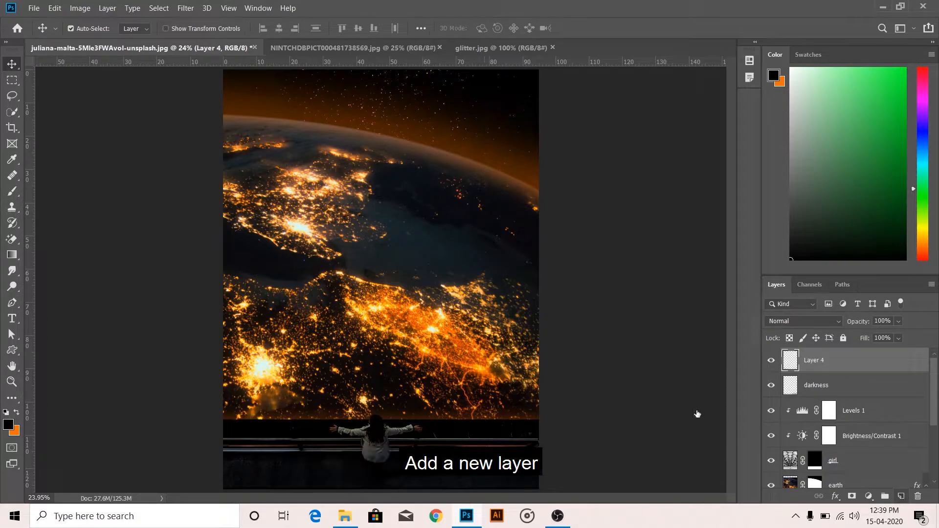
{"action": "double_click", "coordinate": [813, 361]}
{"action": "key", "text": "BackSpace"}
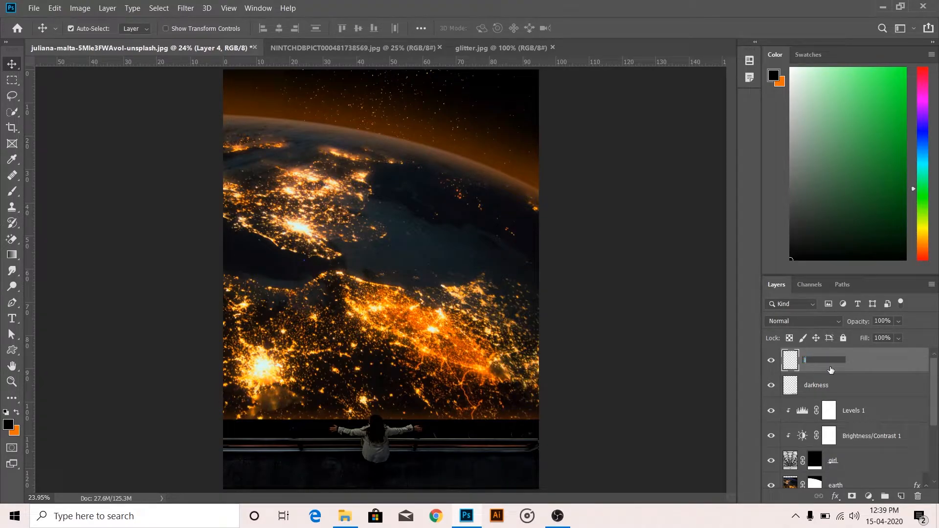
{"action": "type", "text": "light"}
{"action": "key", "text": "Return"}
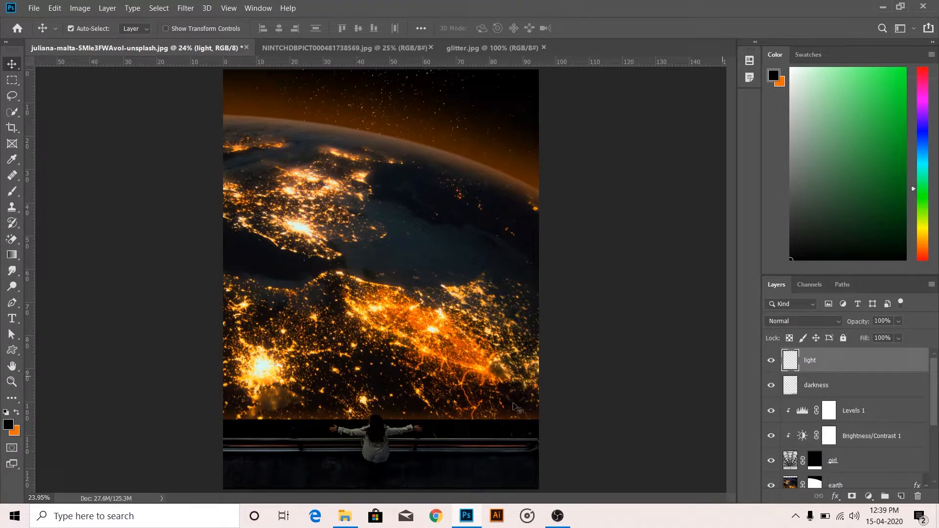
- Paint straight orange lines along the ledge on both sides of the girl with a size 70 brush at 56% opacity
{"action": "left_click", "coordinate": [16, 413]}
{"action": "key", "text": "b"}
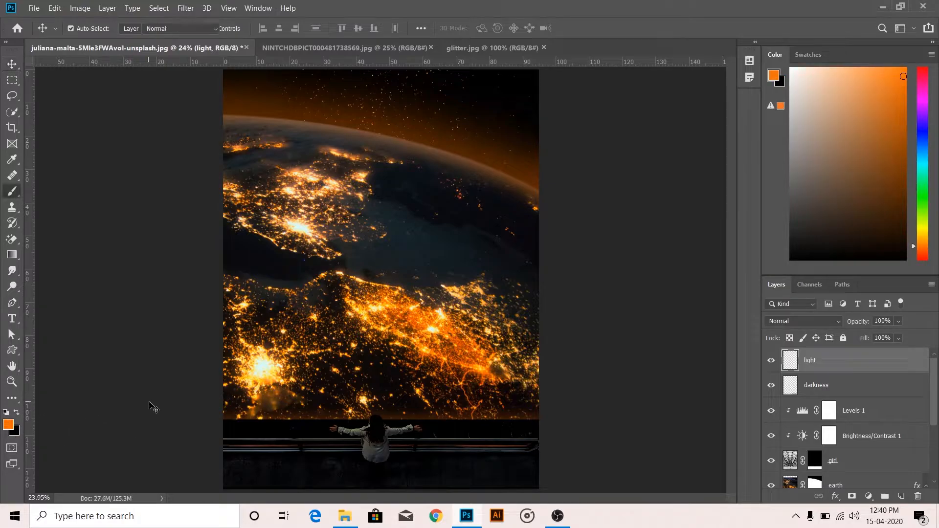
{"action": "left_click", "coordinate": [280, 28]}
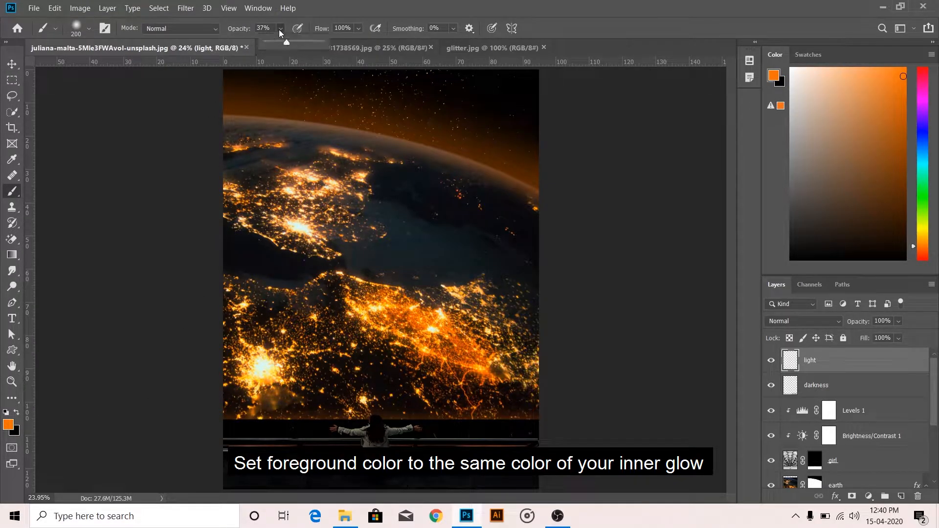
{"action": "left_click_drag", "start_coordinate": [287, 44], "coordinate": [298, 43]}
{"action": "left_click", "coordinate": [280, 28]}
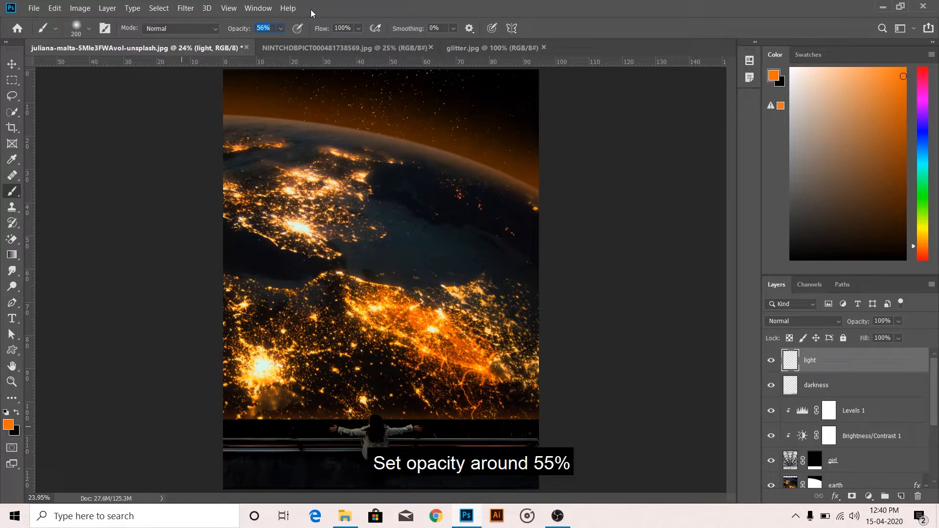
{"action": "key", "text": "bracketleft"}
{"action": "key", "text": "bracketleft"}
{"action": "key", "text": "bracketleft"}
{"action": "key", "text": "bracketleft"}
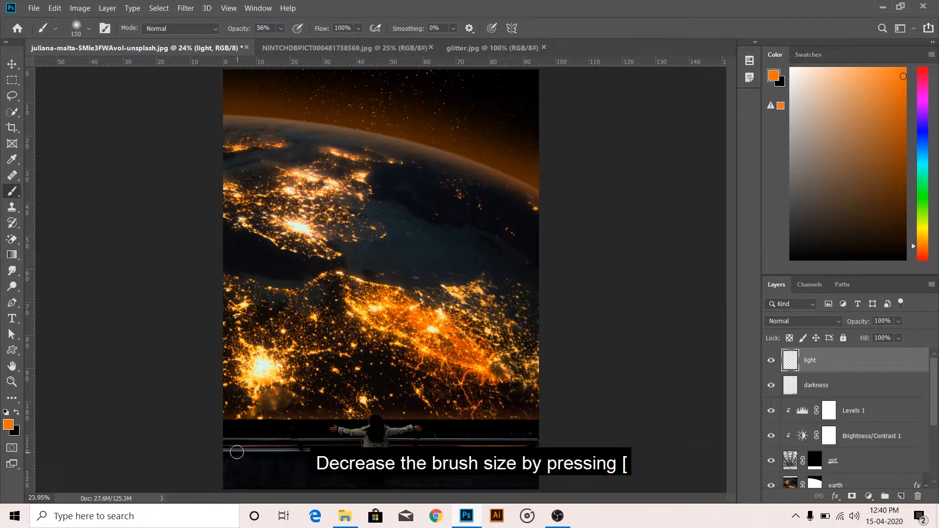
{"action": "key", "text": "bracketleft"}
{"action": "key", "text": "bracketleft"}
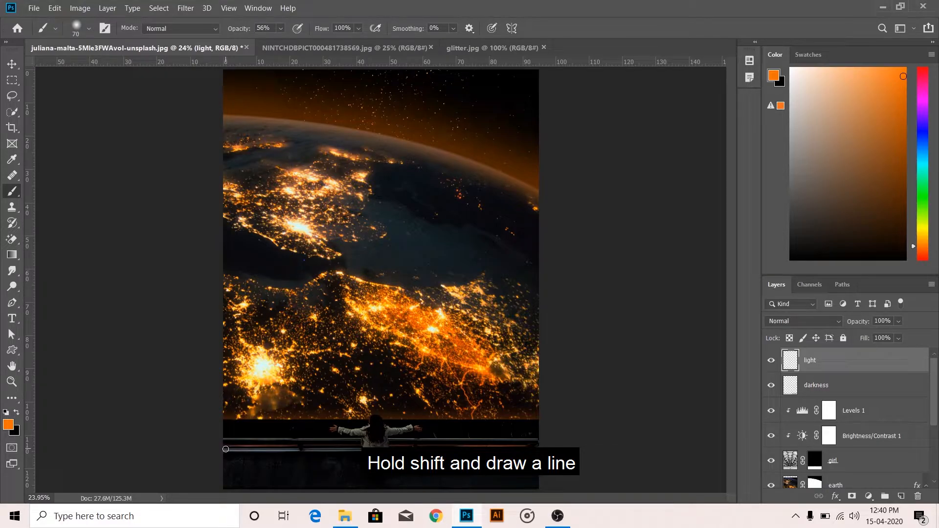
{"action": "left_click_drag", "start_coordinate": [225, 449], "coordinate": [358, 458]}
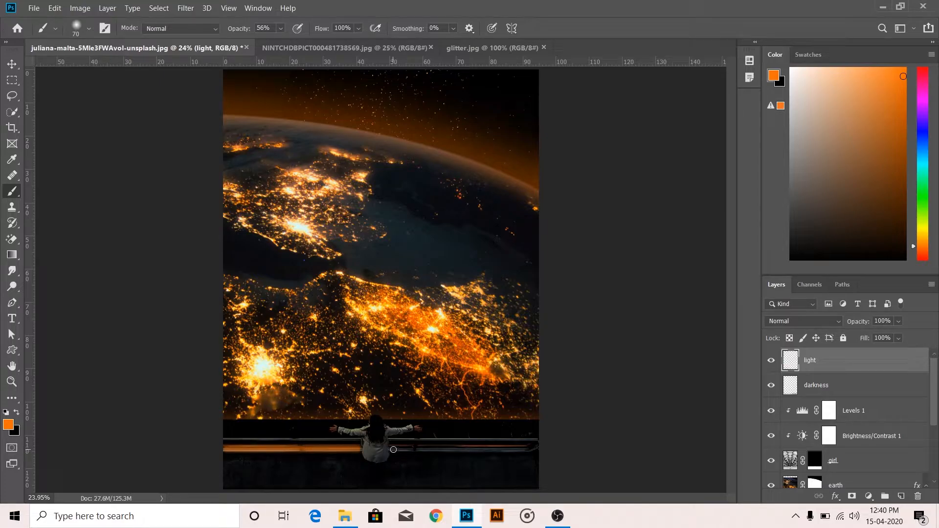
{"action": "left_click_drag", "start_coordinate": [397, 449], "coordinate": [536, 459]}
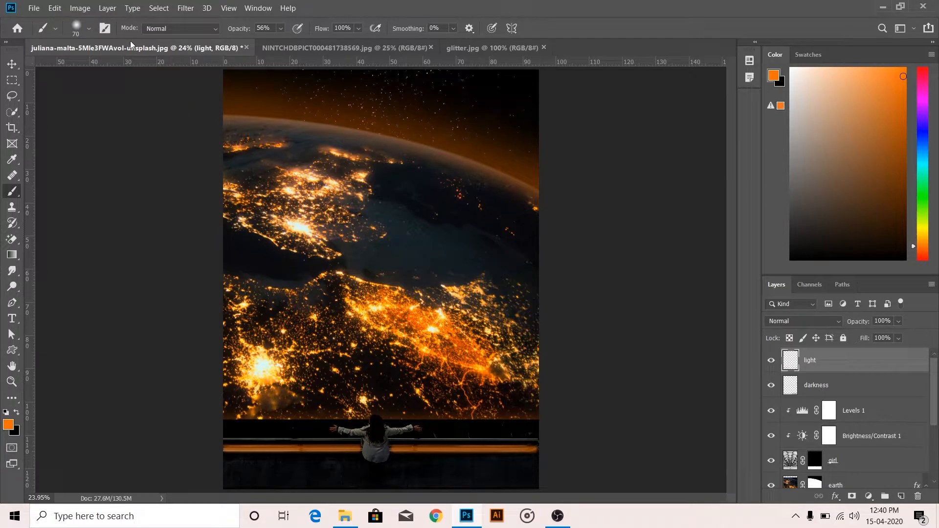
- Apply a Gaussian Blur with a radius of 26.3 pixels to the light layer
{"action": "left_click", "coordinate": [186, 9]}
{"action": "mouse_move", "coordinate": [270, 139]}
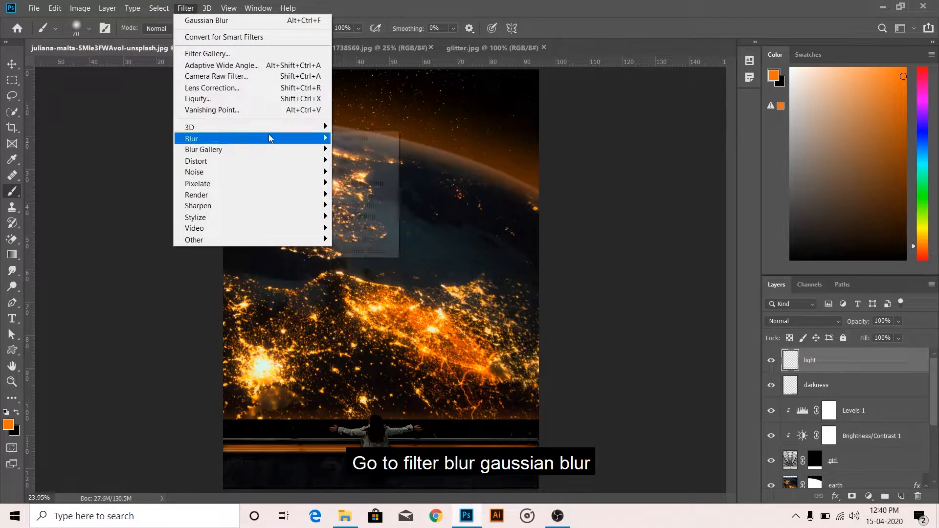
{"action": "left_click", "coordinate": [373, 182]}
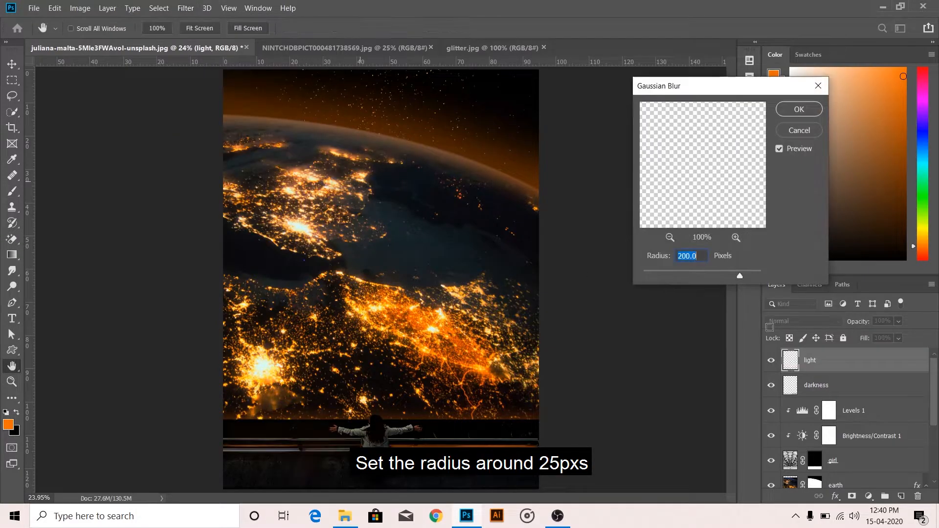
{"action": "left_click", "coordinate": [660, 273]}
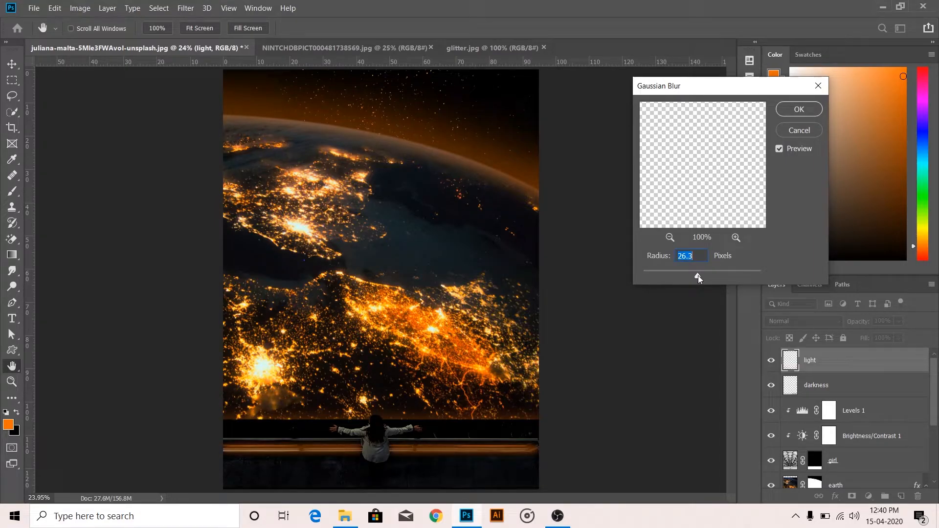
{"action": "left_click", "coordinate": [798, 109]}
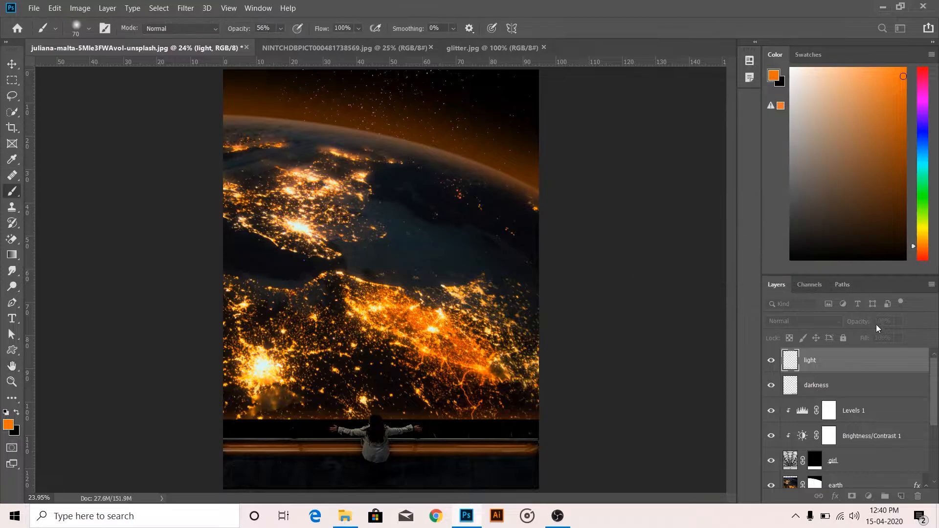
- Lower the light layer's opacity to 77%
{"action": "left_click", "coordinate": [898, 321]}
{"action": "left_click_drag", "start_coordinate": [909, 334], "coordinate": [899, 335]}
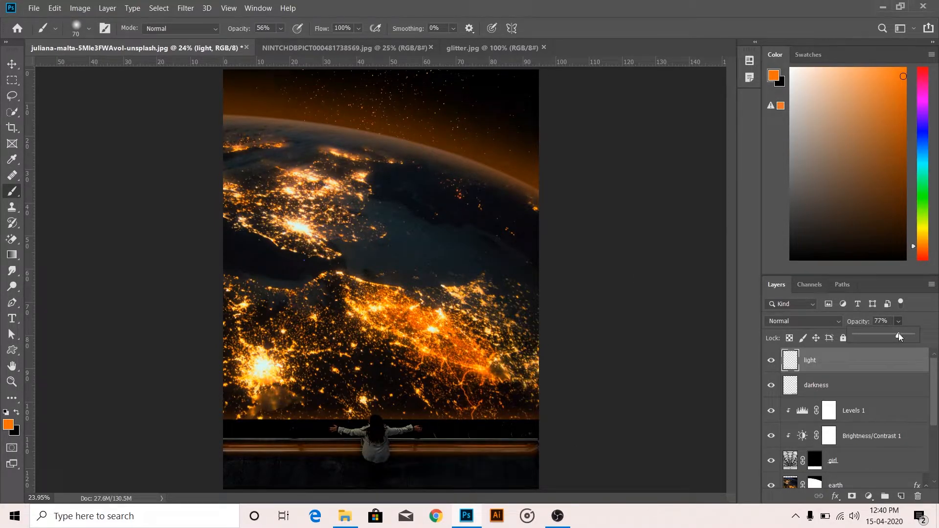
{"action": "left_click", "coordinate": [927, 318]}
- Duplicate the light layer and nudge the copy slightly upward along the ledge
{"action": "key", "text": "v"}
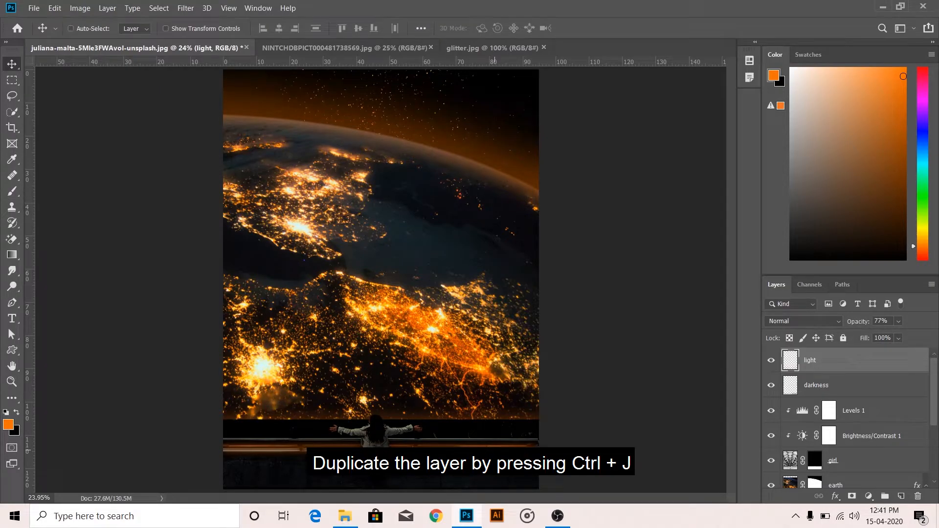
{"action": "key", "text": "ctrl+j"}
{"action": "key", "text": "Up"}
{"action": "key", "text": "Up"}
{"action": "key", "text": "Up"}
{"action": "key", "text": "Up"}
{"action": "key", "text": "Up"}
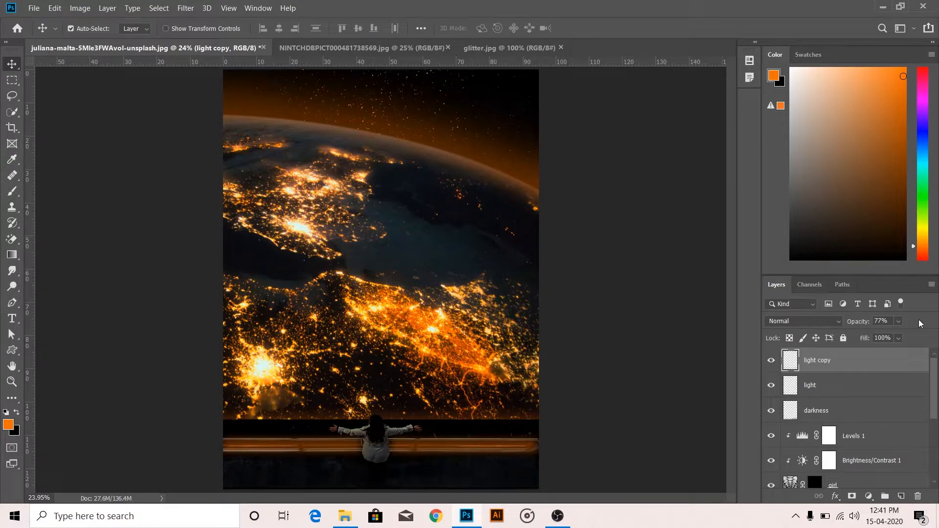
- Lower the opacity of the duplicated light layer to 58%
{"action": "left_click", "coordinate": [898, 322]}
{"action": "left_click_drag", "start_coordinate": [909, 337], "coordinate": [899, 337]}
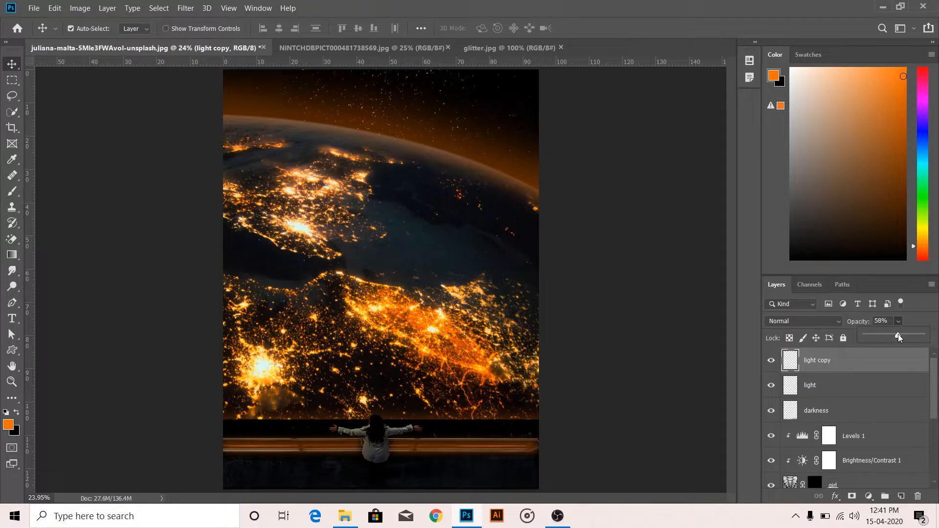
{"action": "left_click", "coordinate": [913, 308]}
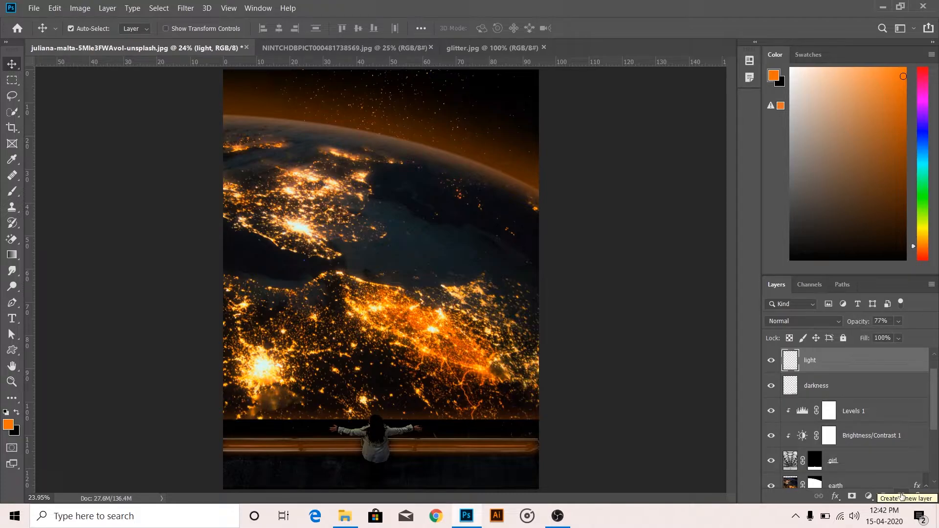
- On the girl layer, select the girl's hair and the back of her jacket with the Quick Selection tool
{"action": "left_click", "coordinate": [12, 97]}
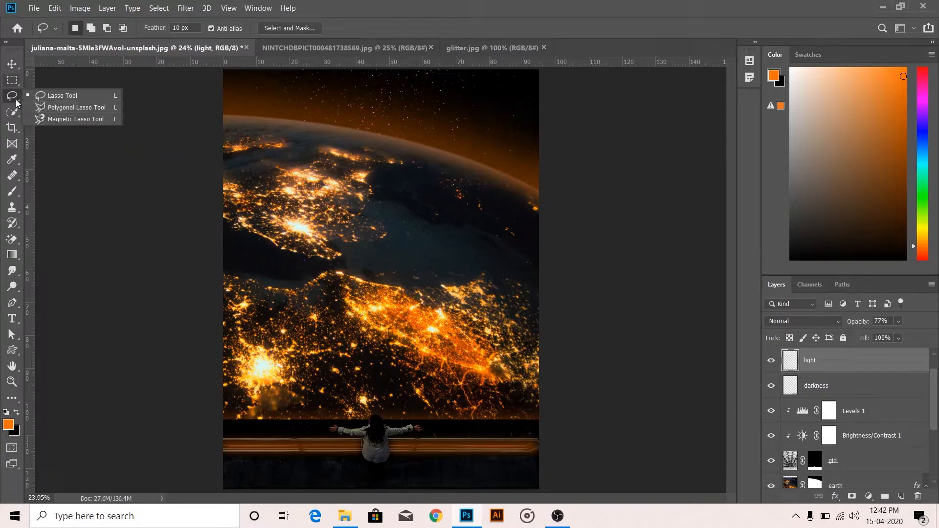
{"action": "left_click", "coordinate": [12, 111]}
{"action": "right_click", "coordinate": [12, 111]}
{"action": "left_click", "coordinate": [63, 121]}
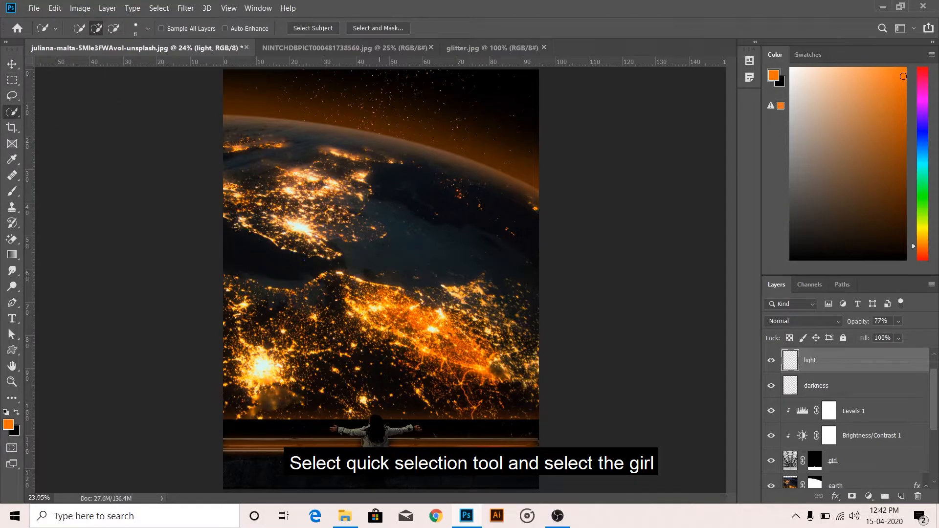
{"action": "scroll", "coordinate": [347, 428], "scroll_direction": "up", "scroll_amount": 6}
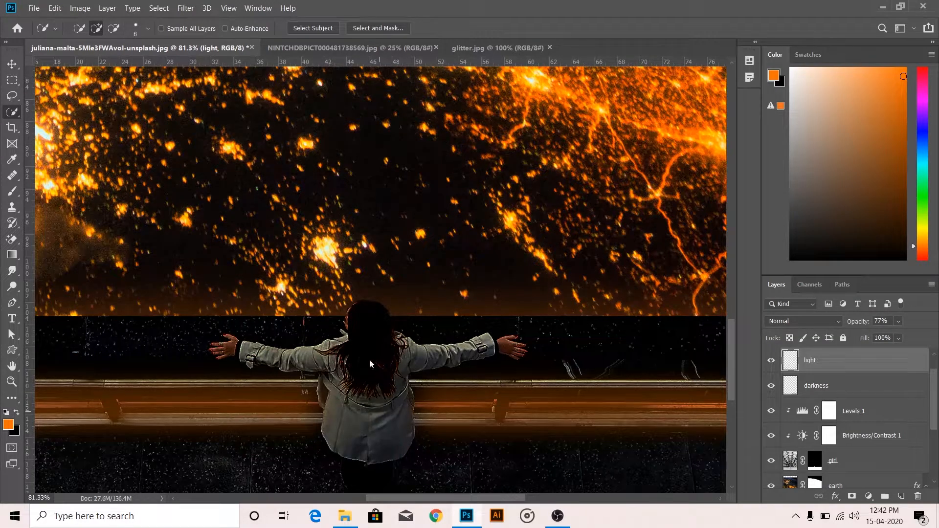
{"action": "left_click_drag", "start_coordinate": [366, 337], "coordinate": [364, 422]}
{"action": "left_click", "coordinate": [789, 460]}
{"action": "left_click_drag", "start_coordinate": [380, 349], "coordinate": [367, 382]}
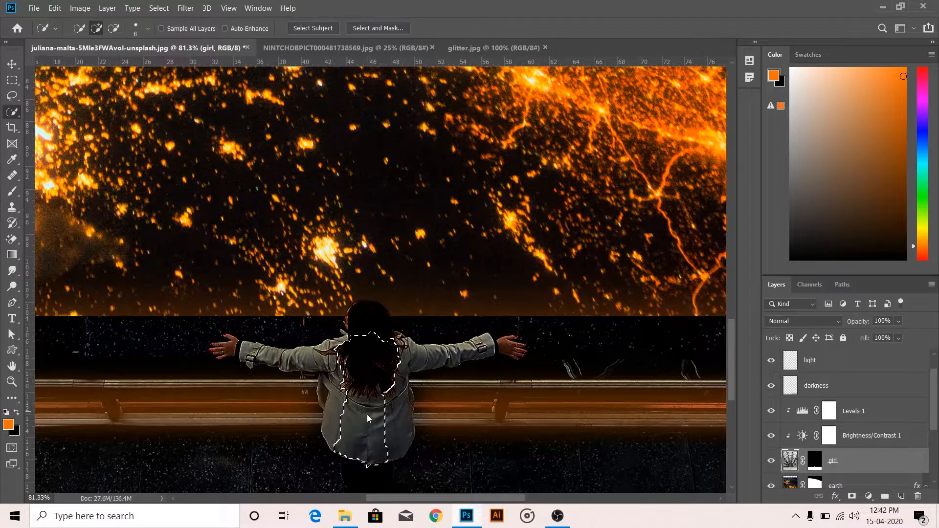
- Extend the selection over the girl's whole jacket, head, arms and hands, and subtract the stray ledge areas beside her
{"action": "mouse_move", "coordinate": [349, 413]}
{"action": "left_mouse_down"}
{"action": "mouse_move", "coordinate": [332, 391]}
{"action": "mouse_move", "coordinate": [406, 391]}
{"action": "mouse_move", "coordinate": [424, 352]}
{"action": "left_mouse_up"}
{"action": "key", "text": "ctrl+z"}
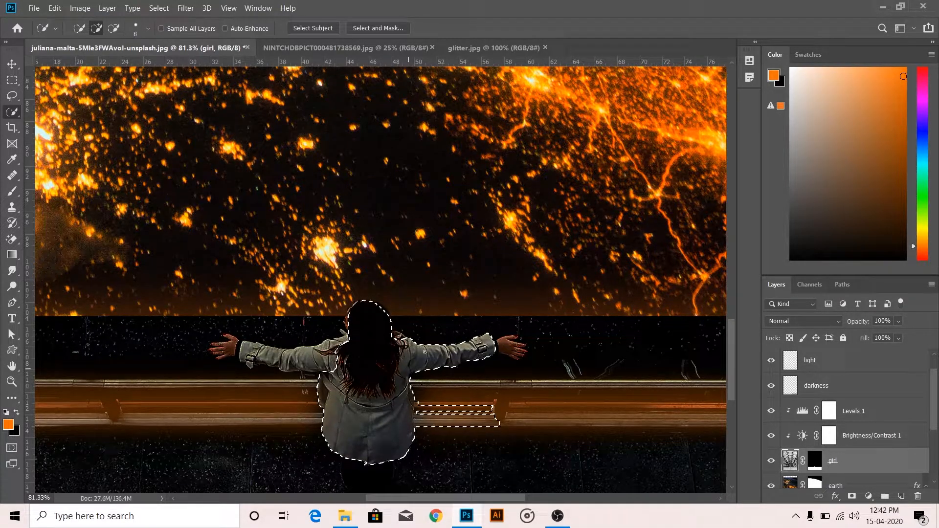
{"action": "left_click_drag", "start_coordinate": [270, 354], "coordinate": [313, 359]}
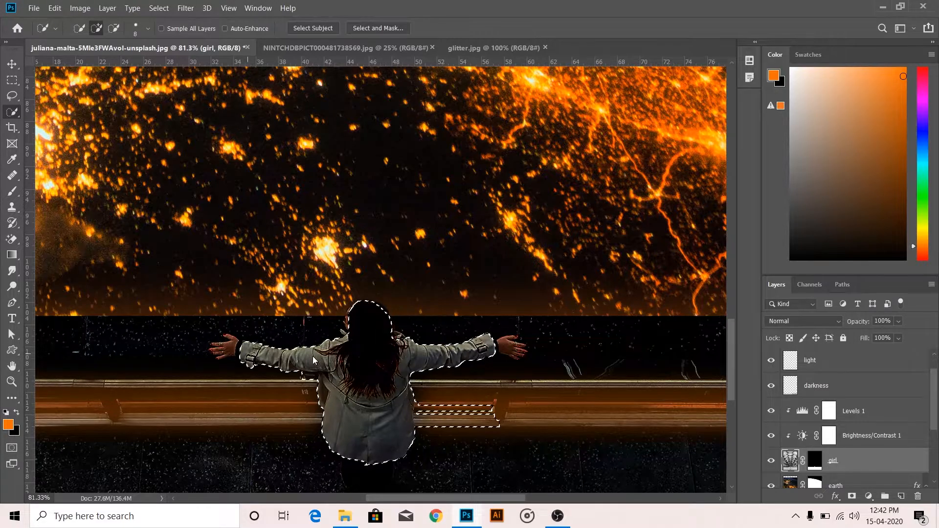
{"action": "left_click", "coordinate": [230, 351]}
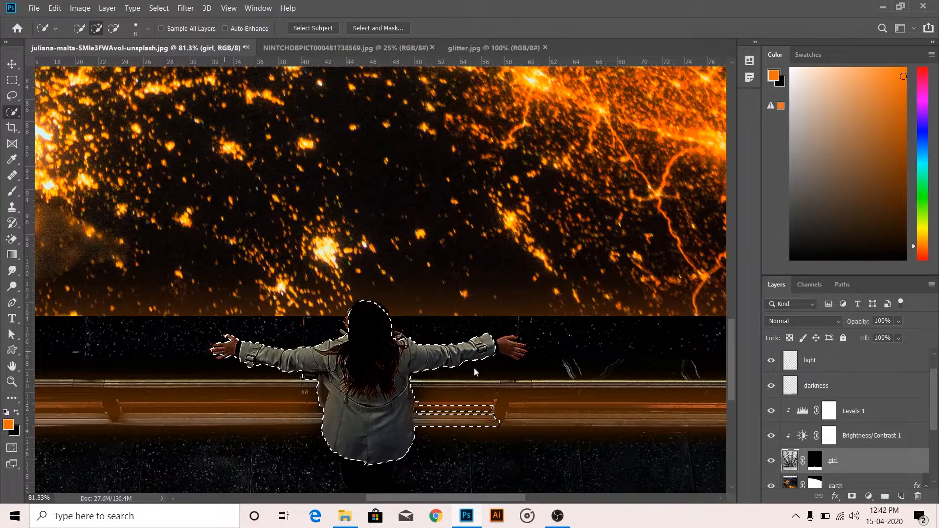
{"action": "left_click", "coordinate": [515, 353]}
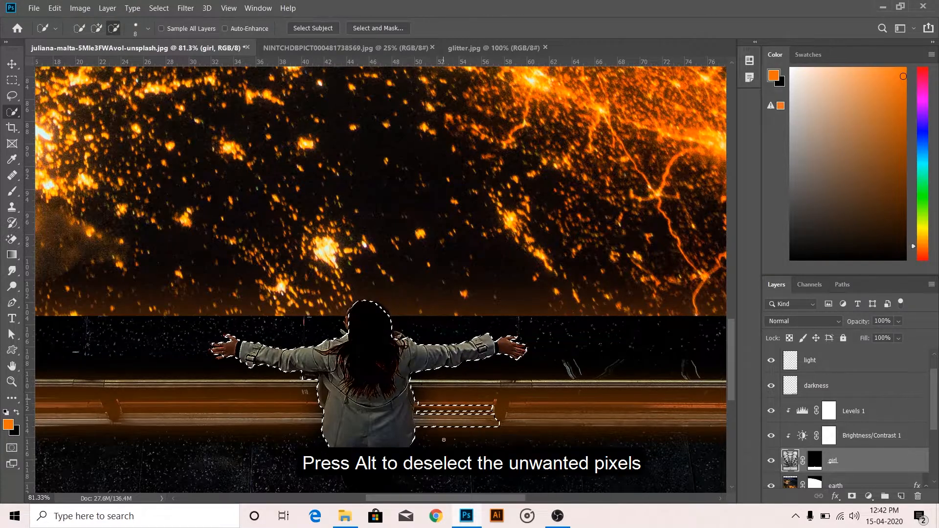
{"action": "mouse_move", "coordinate": [462, 407]}
{"action": "left_mouse_down", "text": "alt"}
{"action": "mouse_move", "coordinate": [445, 423]}
{"action": "mouse_move", "coordinate": [443, 399]}
{"action": "left_mouse_up", "text": "alt"}
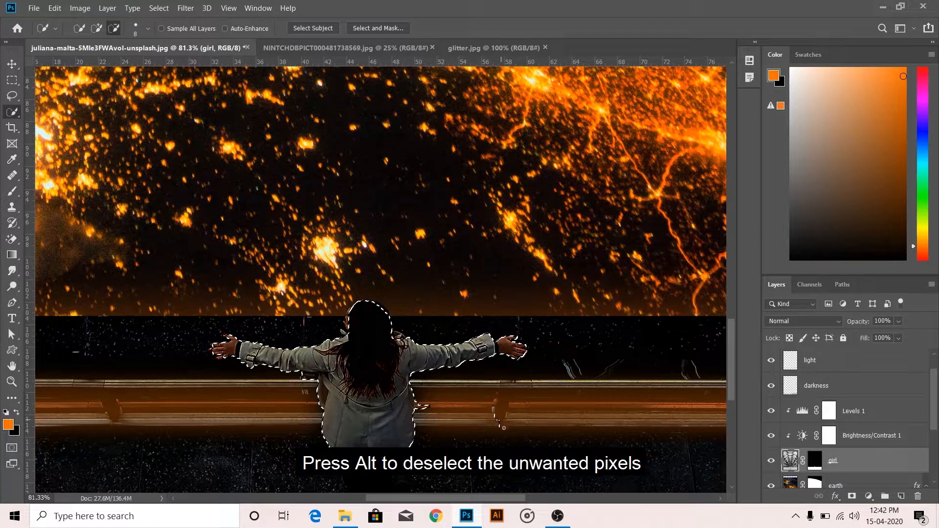
{"action": "left_click_drag", "start_coordinate": [501, 422], "coordinate": [504, 428], "text": "alt"}
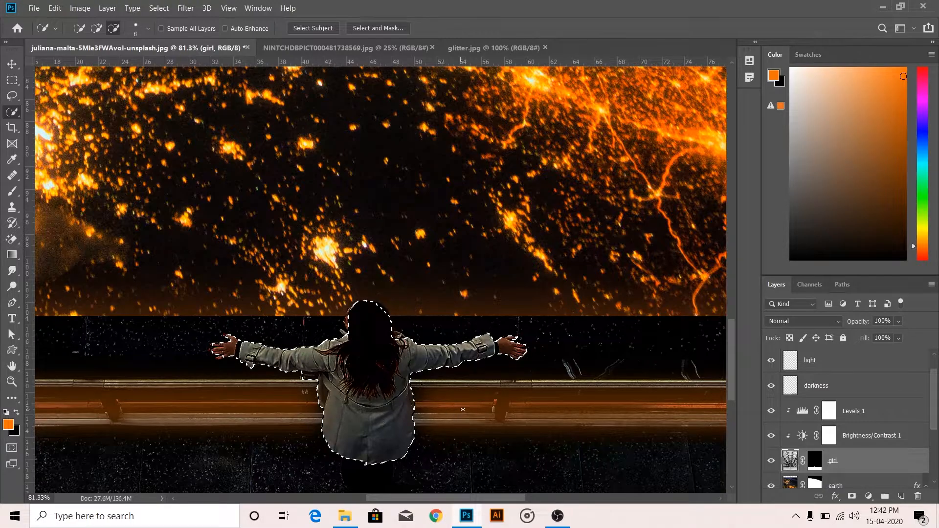
- Add a new layer above Levels 1 and brush orange at 19% opacity along the edges of the girl's arms, hands and shoulders
{"action": "scroll", "coordinate": [587, 406], "scroll_direction": "down", "scroll_amount": 2}
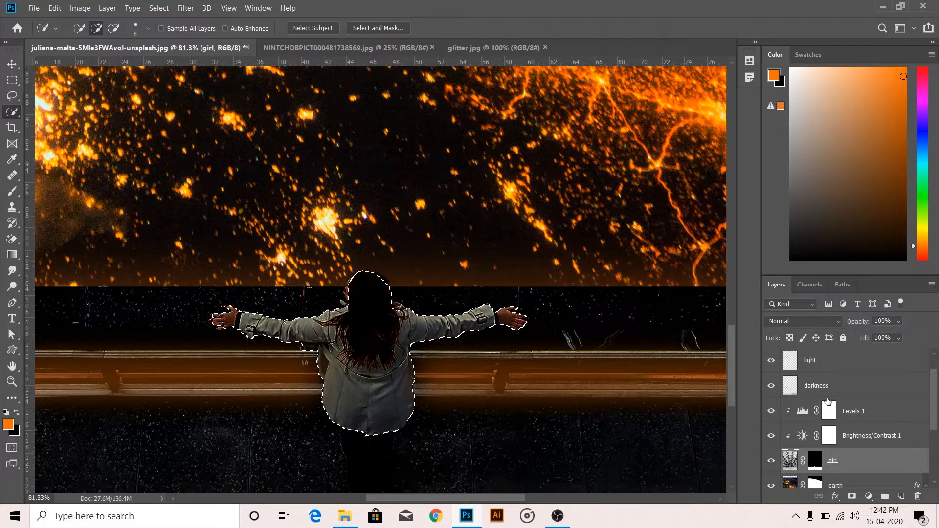
{"action": "left_click", "coordinate": [828, 410]}
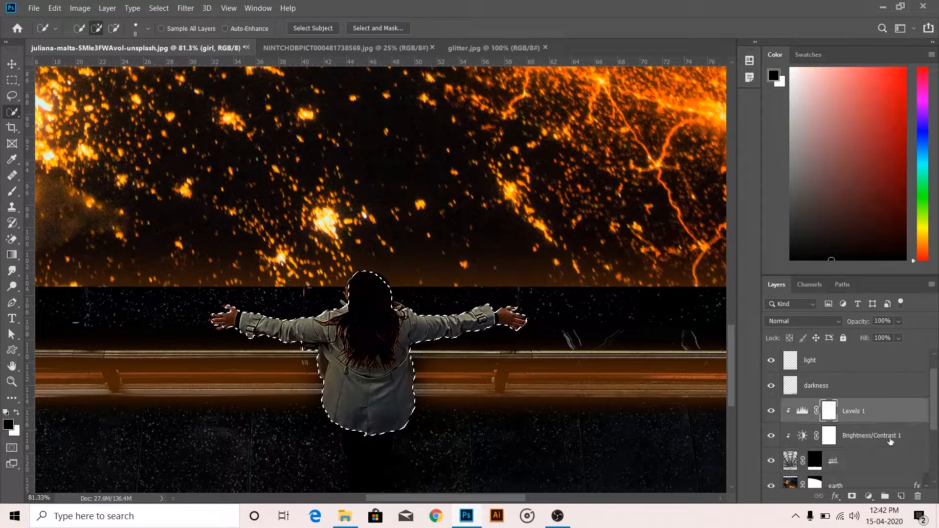
{"action": "left_click", "coordinate": [903, 497]}
{"action": "key", "text": "b"}
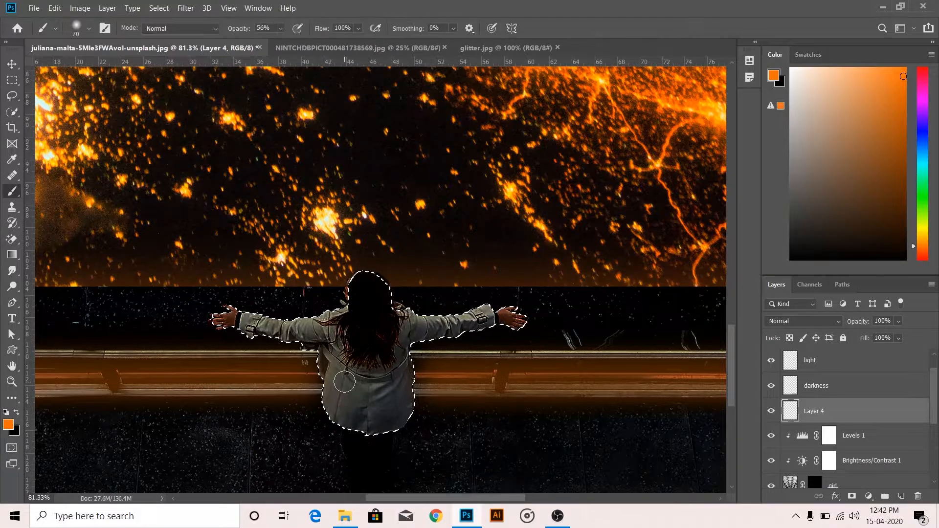
{"action": "left_click", "coordinate": [281, 29]}
{"action": "left_click_drag", "start_coordinate": [287, 41], "coordinate": [263, 44]}
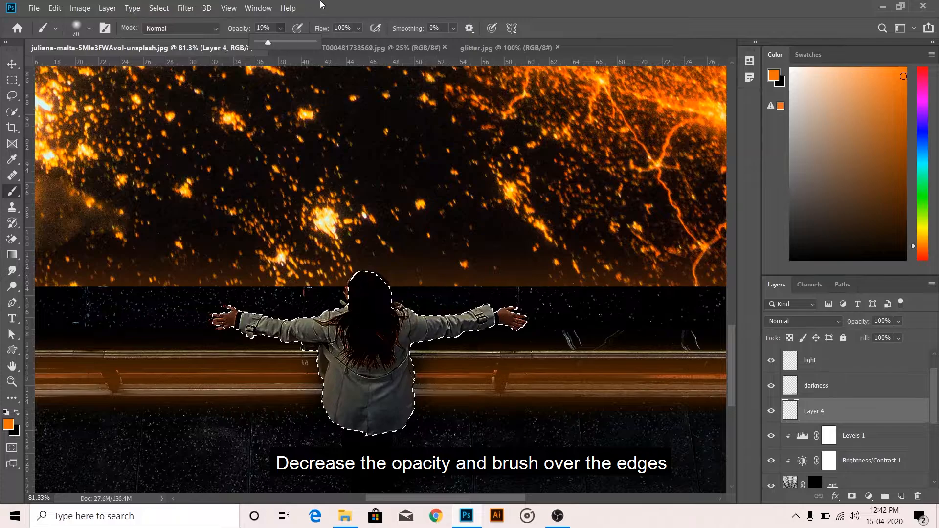
{"action": "left_click", "coordinate": [320, 5]}
{"action": "mouse_move", "coordinate": [214, 309]}
{"action": "left_mouse_down"}
{"action": "mouse_move", "coordinate": [302, 316]}
{"action": "mouse_move", "coordinate": [346, 305]}
{"action": "mouse_move", "coordinate": [536, 316]}
{"action": "mouse_move", "coordinate": [403, 318]}
{"action": "mouse_move", "coordinate": [343, 307]}
{"action": "mouse_move", "coordinate": [279, 321]}
{"action": "mouse_move", "coordinate": [201, 311]}
{"action": "left_mouse_up"}
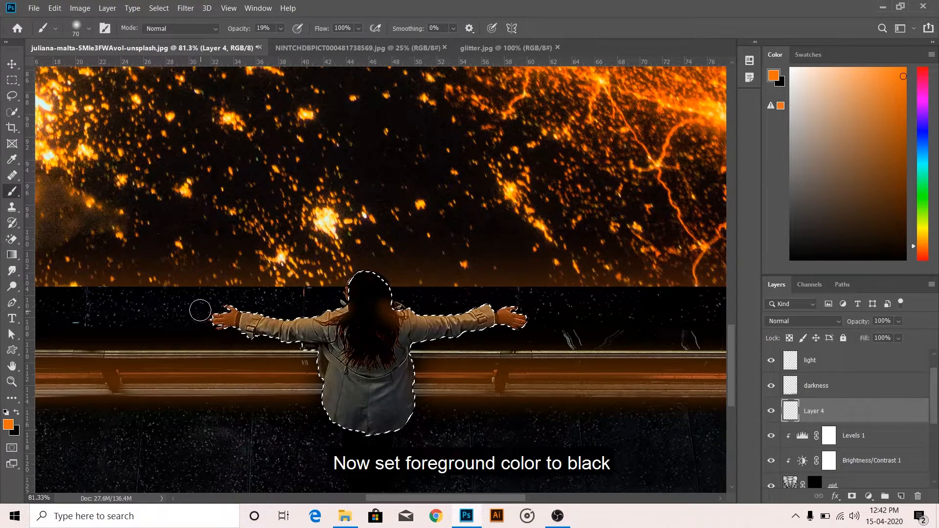
- Paint black shading over the back of the girl's jacket at 19% opacity and under her arms at 35% with a 45 px brush
{"action": "key", "text": "x"}
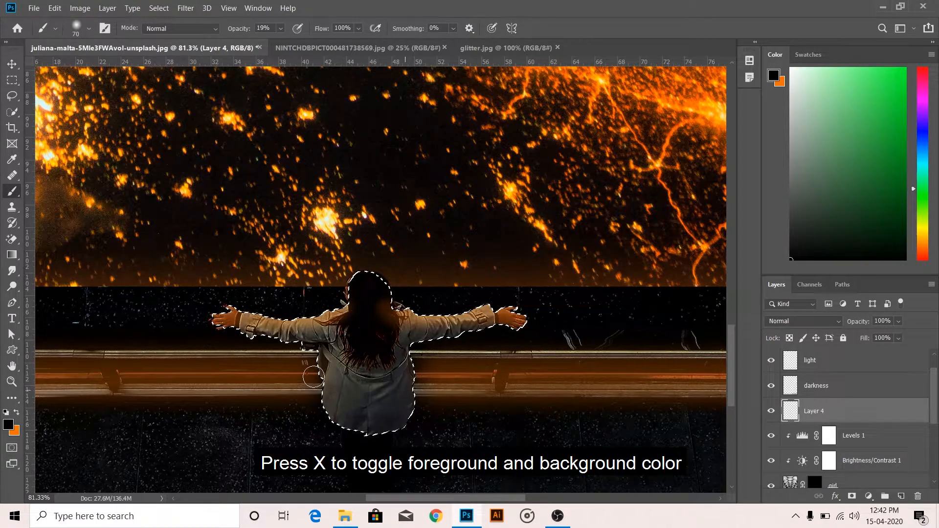
{"action": "mouse_move", "coordinate": [333, 351]}
{"action": "left_mouse_down"}
{"action": "mouse_move", "coordinate": [365, 419]}
{"action": "mouse_move", "coordinate": [332, 403]}
{"action": "mouse_move", "coordinate": [360, 363]}
{"action": "mouse_move", "coordinate": [351, 434]}
{"action": "mouse_move", "coordinate": [362, 363]}
{"action": "mouse_move", "coordinate": [372, 421]}
{"action": "mouse_move", "coordinate": [376, 366]}
{"action": "mouse_move", "coordinate": [401, 436]}
{"action": "mouse_move", "coordinate": [375, 354]}
{"action": "mouse_move", "coordinate": [351, 422]}
{"action": "mouse_move", "coordinate": [362, 372]}
{"action": "mouse_move", "coordinate": [350, 356]}
{"action": "mouse_move", "coordinate": [363, 420]}
{"action": "mouse_move", "coordinate": [349, 369]}
{"action": "mouse_move", "coordinate": [381, 327]}
{"action": "mouse_move", "coordinate": [382, 380]}
{"action": "mouse_move", "coordinate": [384, 326]}
{"action": "mouse_move", "coordinate": [365, 425]}
{"action": "mouse_move", "coordinate": [341, 330]}
{"action": "mouse_move", "coordinate": [342, 350]}
{"action": "mouse_move", "coordinate": [371, 381]}
{"action": "mouse_move", "coordinate": [397, 388]}
{"action": "mouse_move", "coordinate": [399, 343]}
{"action": "left_mouse_up"}
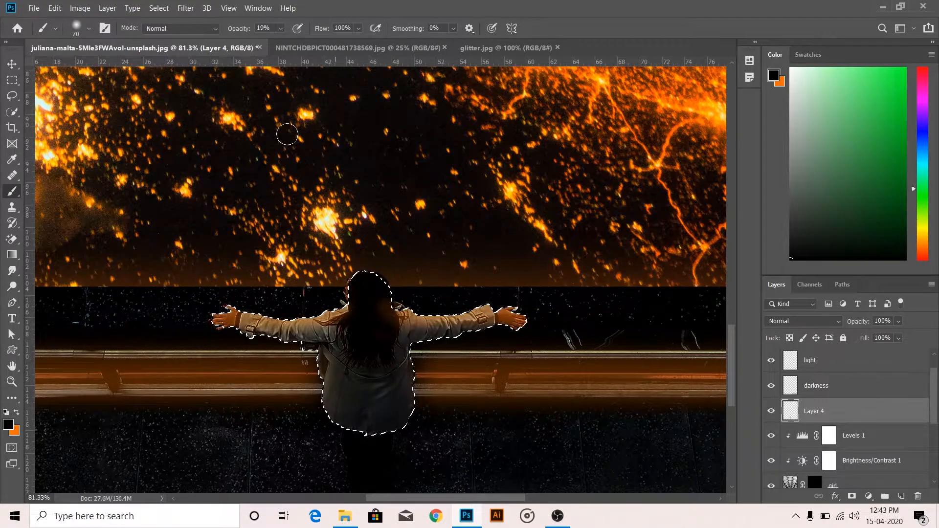
{"action": "left_click", "coordinate": [280, 28]}
{"action": "left_click_drag", "start_coordinate": [282, 42], "coordinate": [292, 42]}
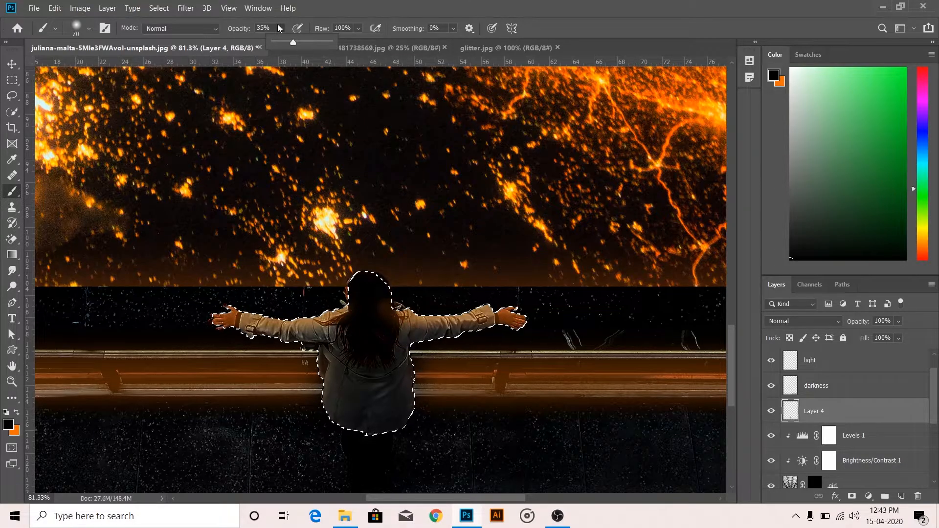
{"action": "left_click", "coordinate": [416, 323]}
{"action": "key", "text": "bracketleft"}
{"action": "key", "text": "bracketleft"}
{"action": "key", "text": "bracketleft"}
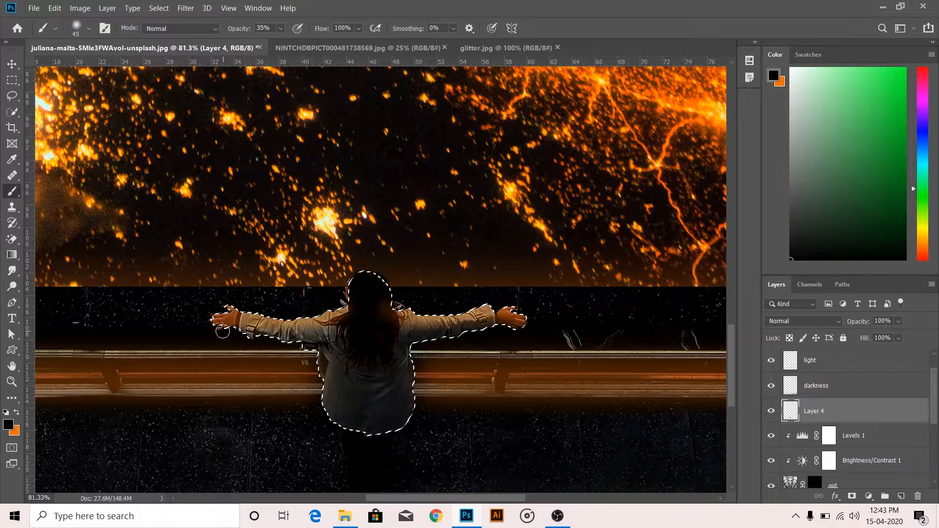
{"action": "mouse_move", "coordinate": [222, 331]}
{"action": "left_mouse_down"}
{"action": "mouse_move", "coordinate": [313, 339]}
{"action": "mouse_move", "coordinate": [343, 331]}
{"action": "left_mouse_up"}
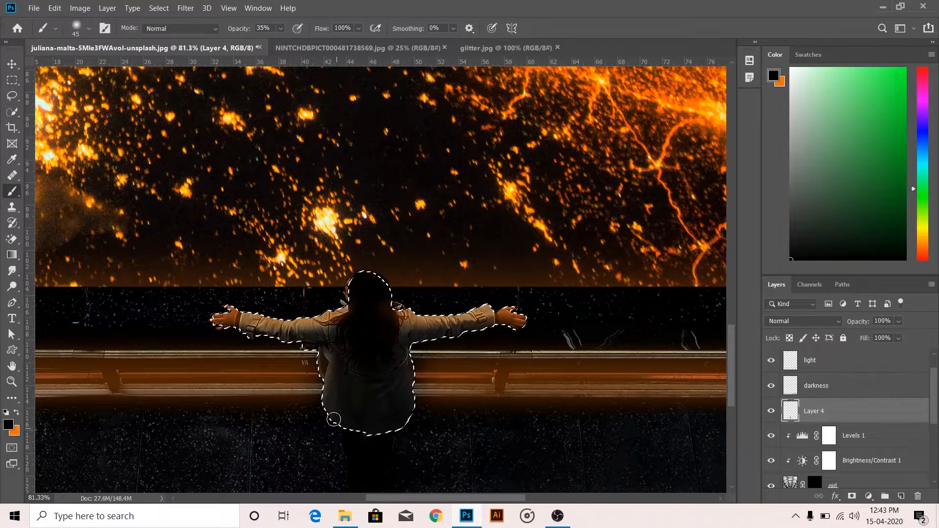
- Switch the brush back to orange and set its opacity to 13%
{"action": "key", "text": "x"}
{"action": "key", "text": "1"}
{"action": "key", "text": "3"}
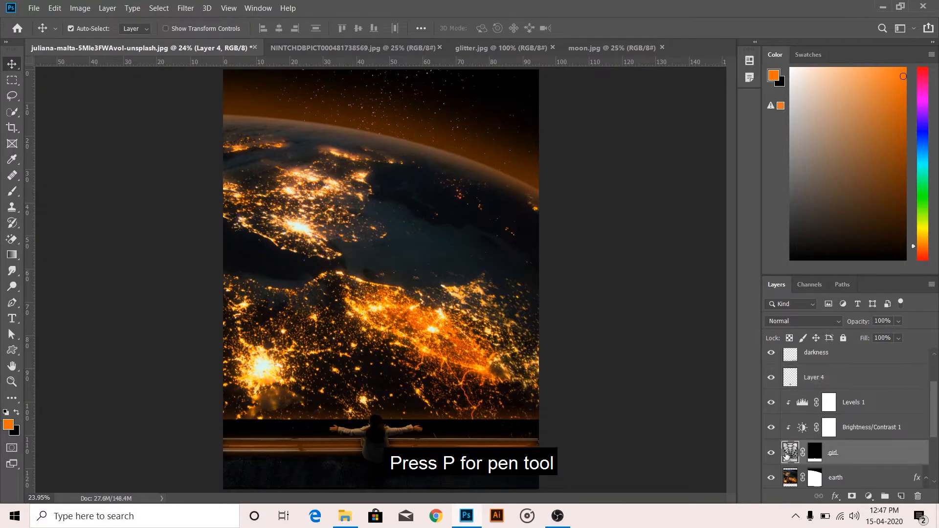
- With the girl layer active, draw a closed Pen path around the dark strip along the ledge's upper edge, across the full image width
{"action": "key", "text": "p"}
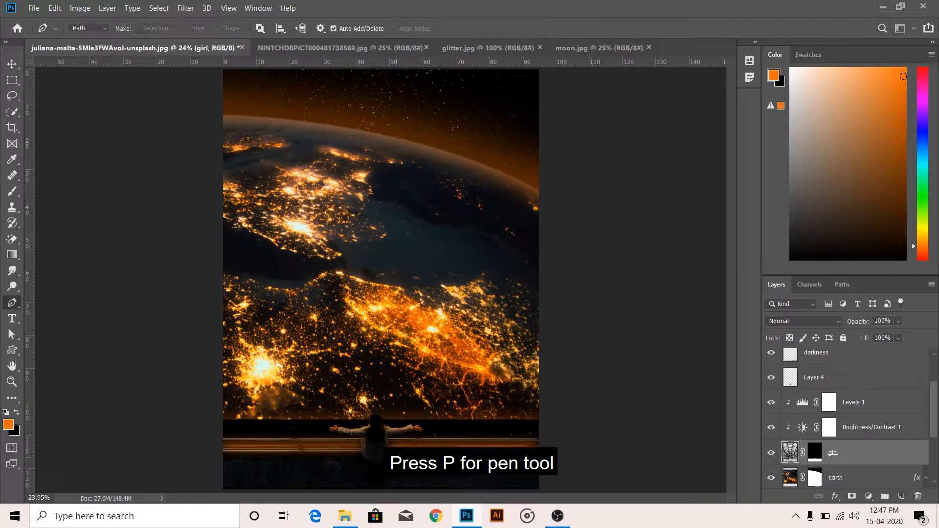
{"action": "scroll", "coordinate": [394, 467], "scroll_direction": "up", "scroll_amount": 5}
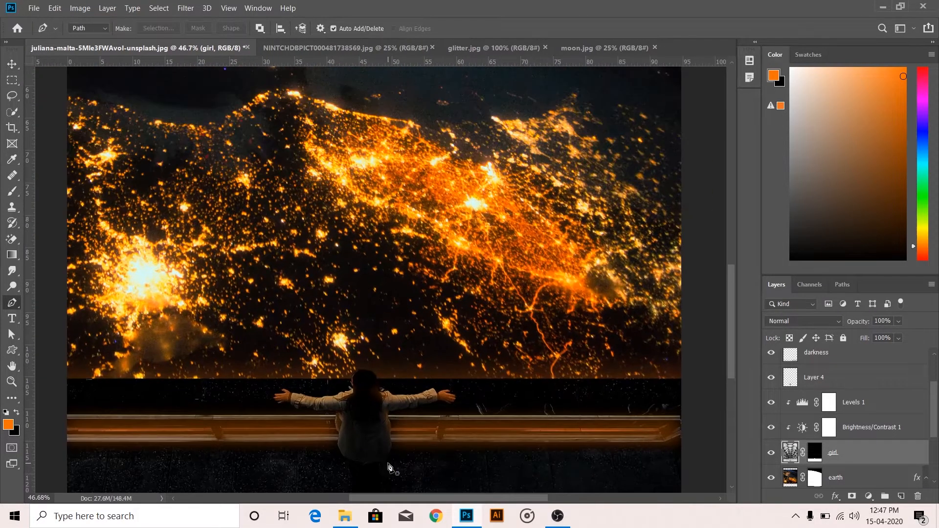
{"action": "left_click", "coordinate": [67, 380]}
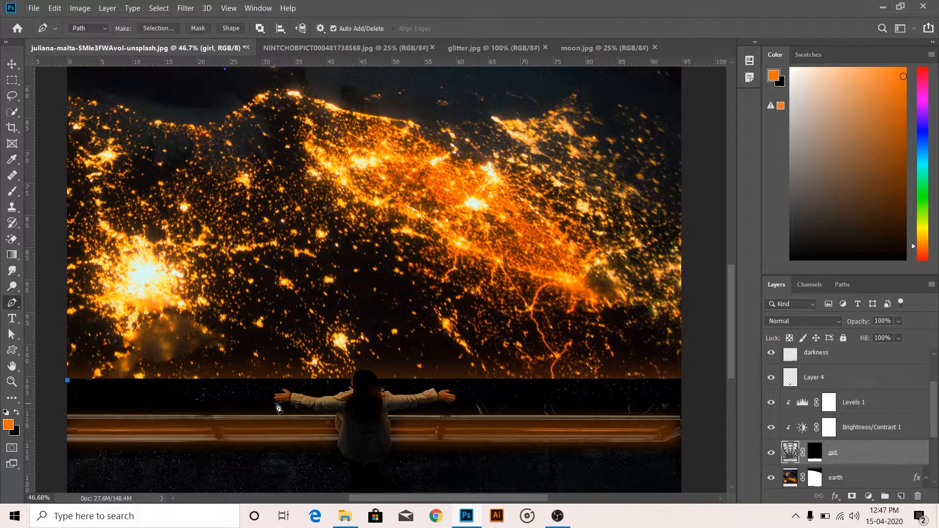
{"action": "left_click", "coordinate": [681, 378]}
{"action": "left_click", "coordinate": [683, 402]}
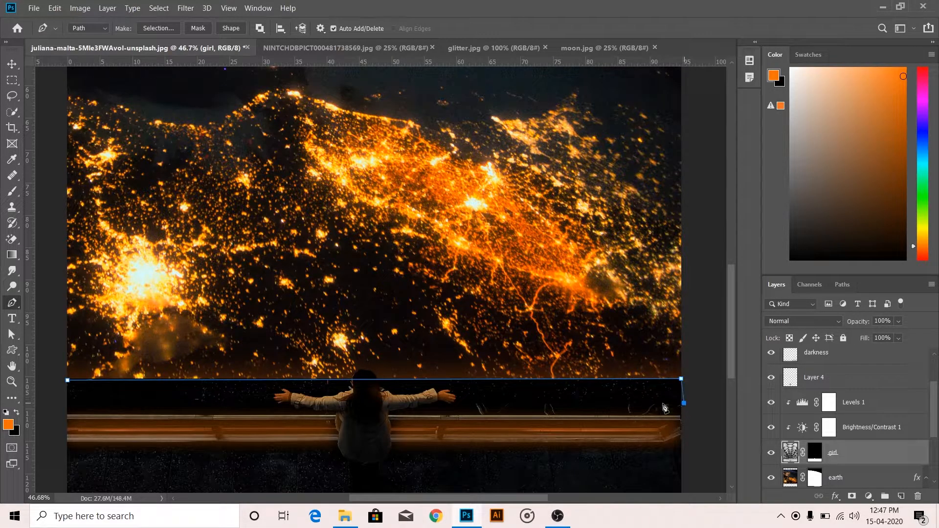
{"action": "left_click", "coordinate": [56, 401]}
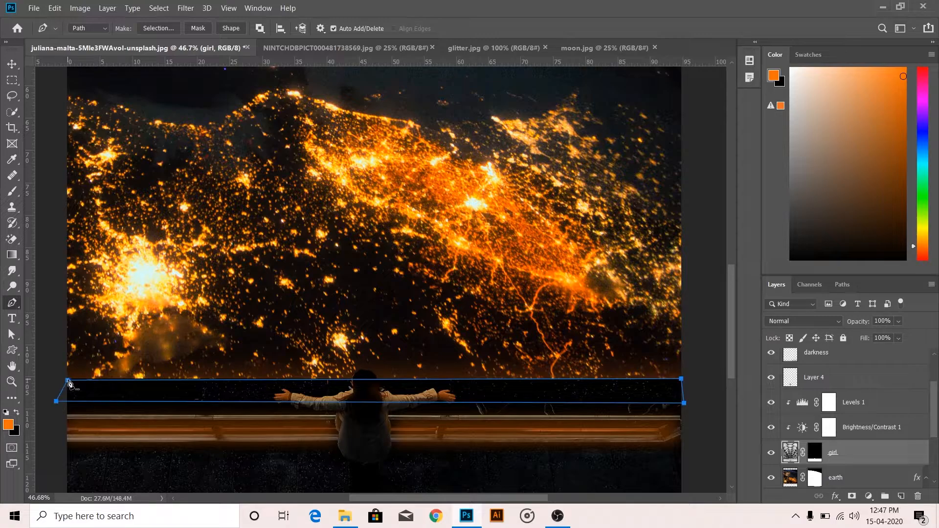
{"action": "left_click", "coordinate": [68, 380]}
{"action": "left_click", "coordinate": [68, 381], "text": "ctrl"}
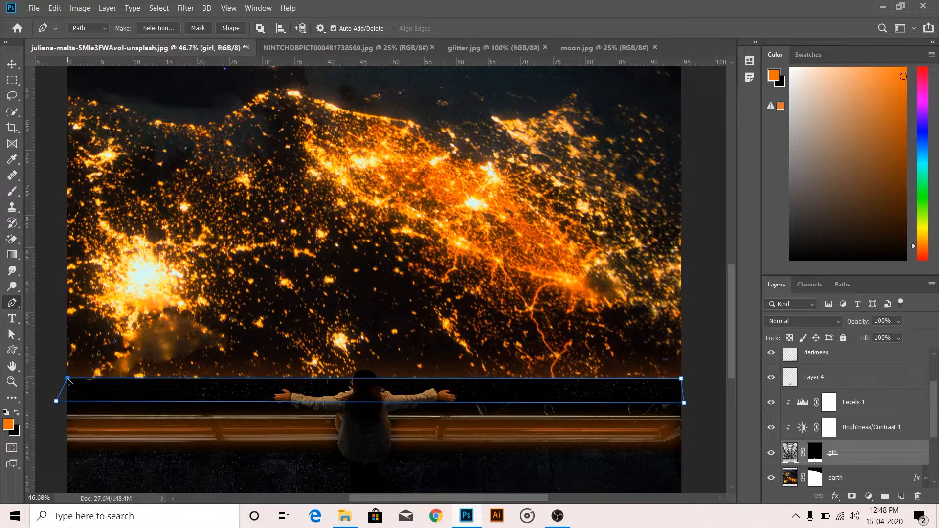
- Convert the ledge strip path to a selection and add a new layer above Levels 1
{"action": "left_click", "coordinate": [158, 28]}
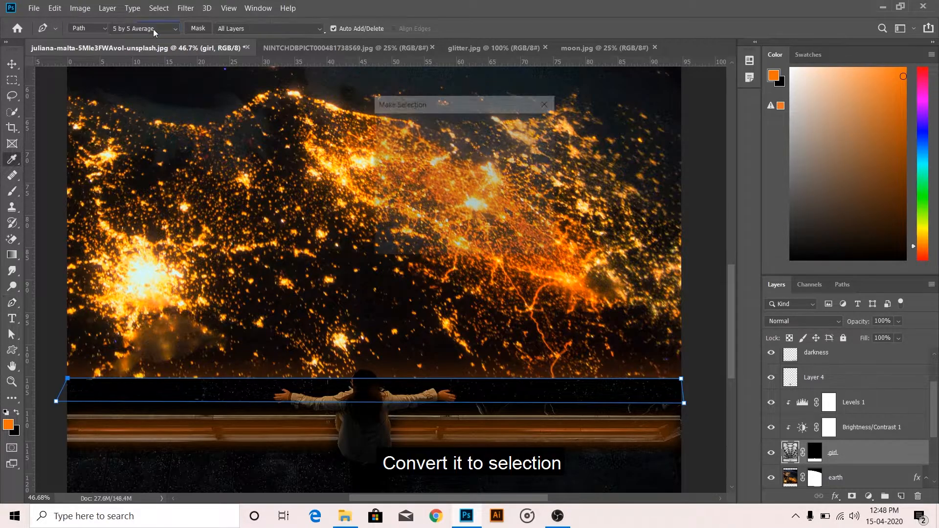
{"action": "left_click", "coordinate": [533, 129]}
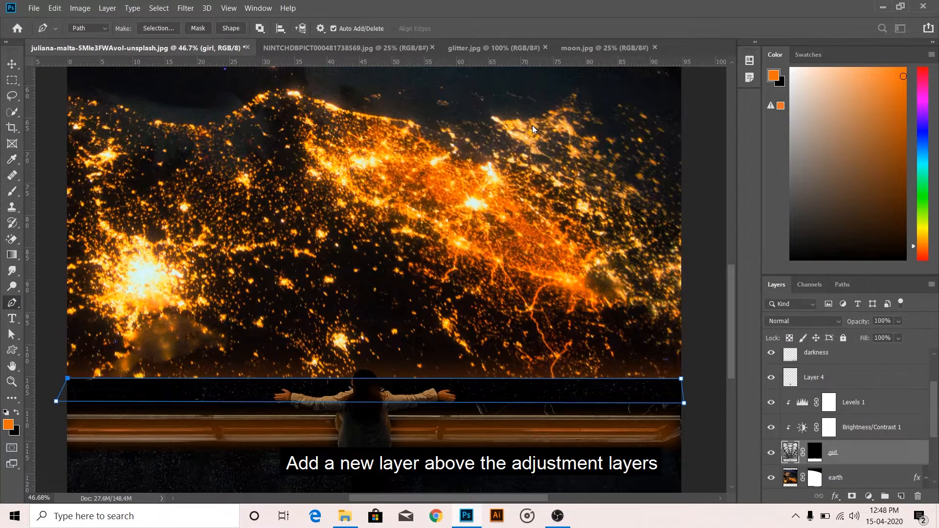
{"action": "left_click", "coordinate": [875, 404]}
{"action": "left_click", "coordinate": [901, 495]}
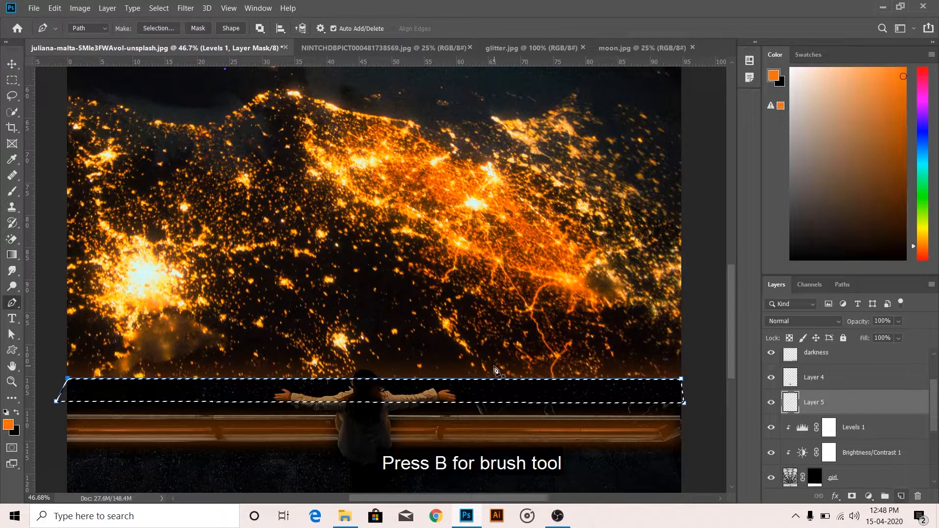
- Brush orange at 30% opacity with a 150 px brush along the upper edge of the selected ledge strip
{"action": "key", "text": "b"}
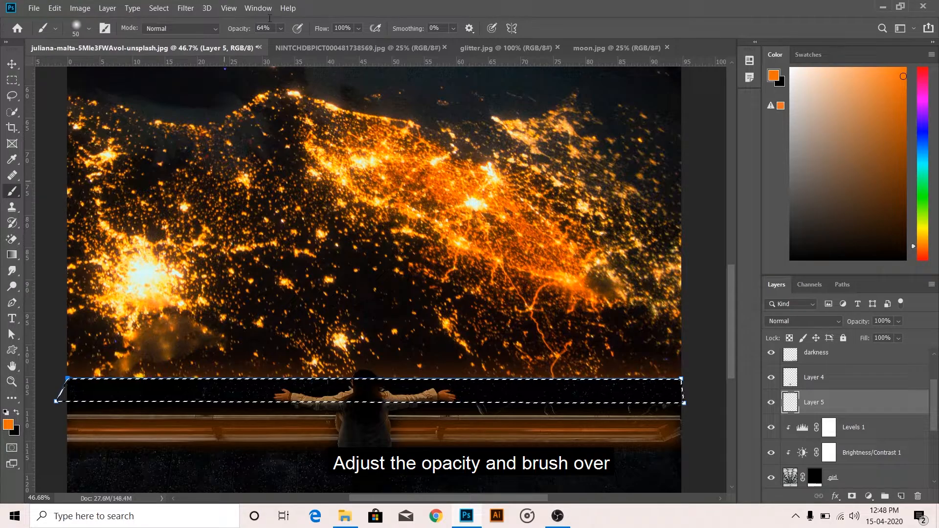
{"action": "mouse_move", "coordinate": [280, 29]}
{"action": "left_mouse_down"}
{"action": "mouse_move", "coordinate": [283, 43]}
{"action": "mouse_move", "coordinate": [271, 43]}
{"action": "left_mouse_up"}
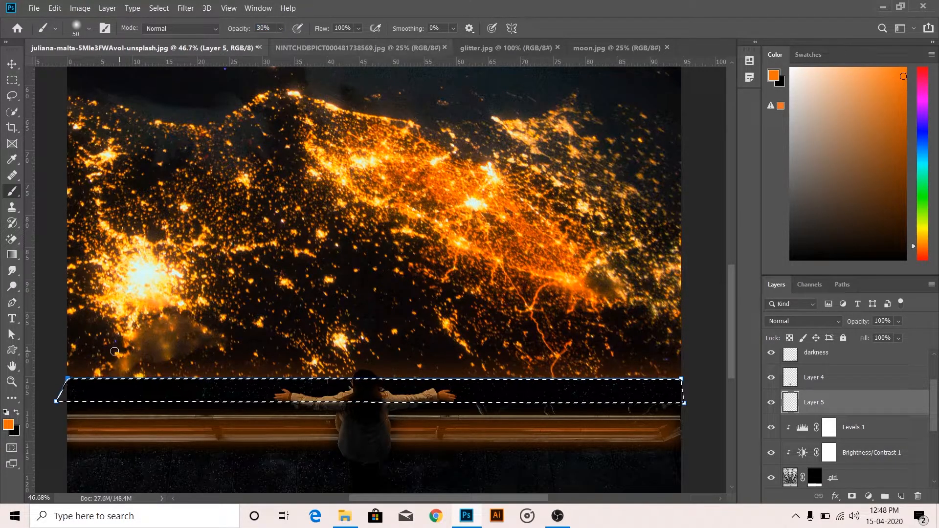
{"action": "key", "text": "bracketright"}
{"action": "key", "text": "bracketright"}
{"action": "key", "text": "bracketright"}
{"action": "key", "text": "bracketright"}
{"action": "key", "text": "bracketright"}
{"action": "key", "text": "bracketright"}
{"action": "key", "text": "bracketright"}
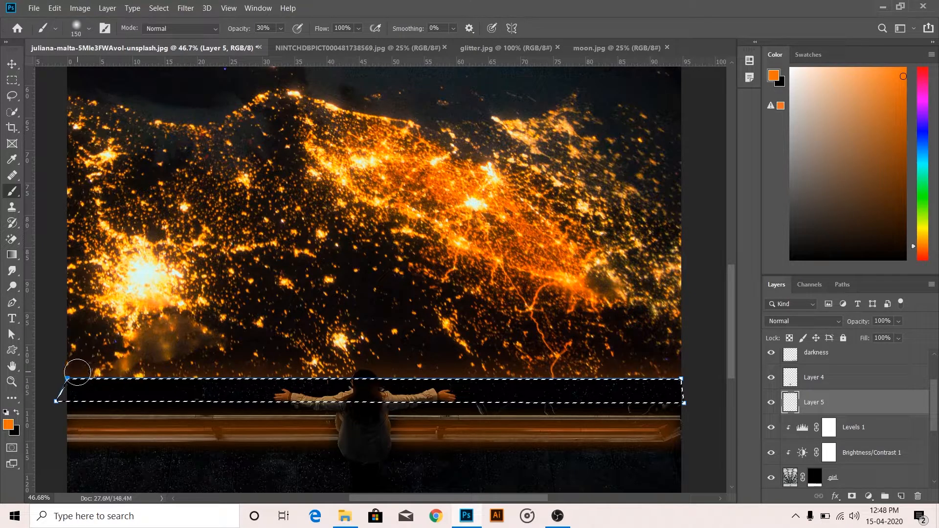
{"action": "left_click_drag", "start_coordinate": [77, 373], "coordinate": [707, 382]}
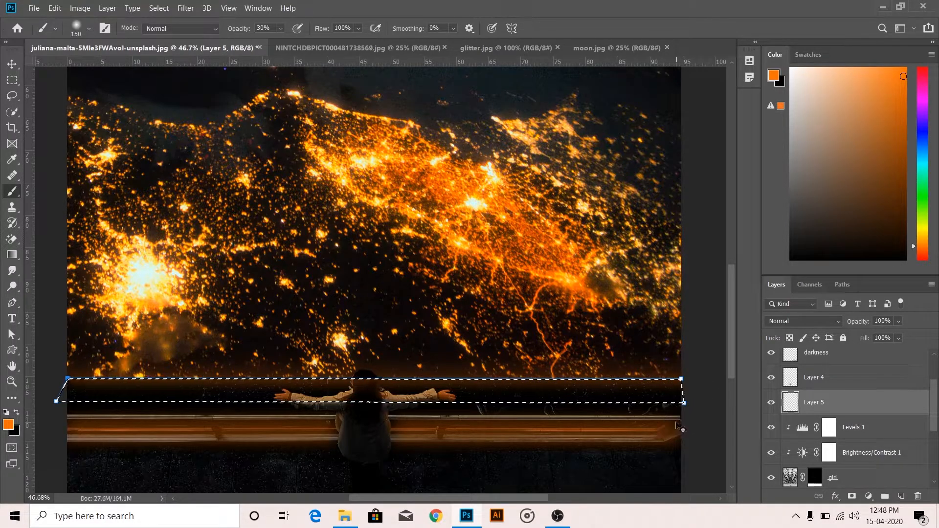
- Clear the selection, hide the Work Path outline, and reselect Layer 5 to compare the image with and without its glow
{"action": "key", "text": "ctrl+d"}
{"action": "key", "text": "v"}
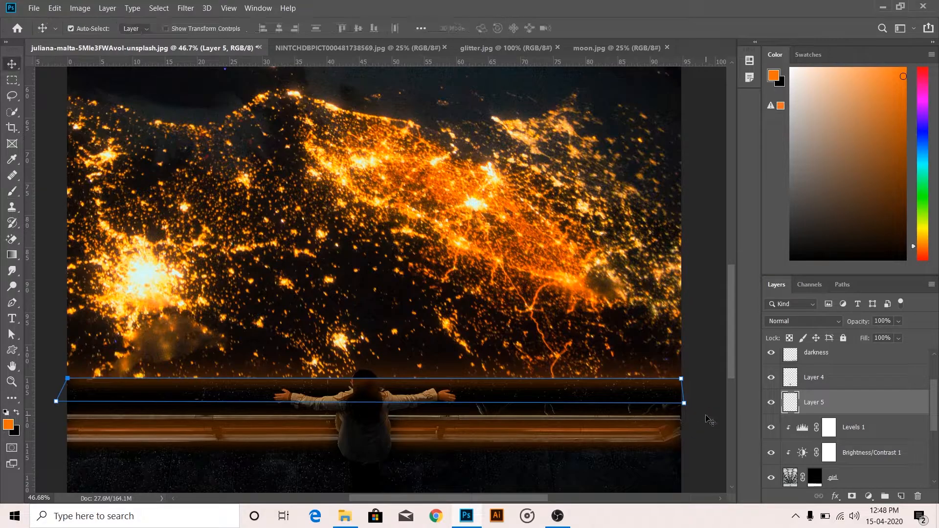
{"action": "left_click", "coordinate": [710, 420]}
{"action": "left_click", "coordinate": [848, 287]}
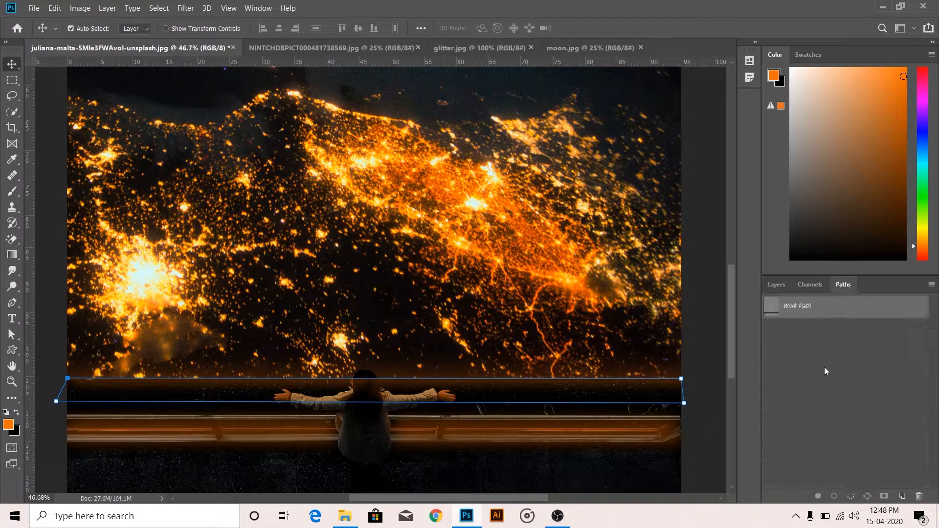
{"action": "left_click", "coordinate": [824, 367]}
{"action": "left_click", "coordinate": [782, 284]}
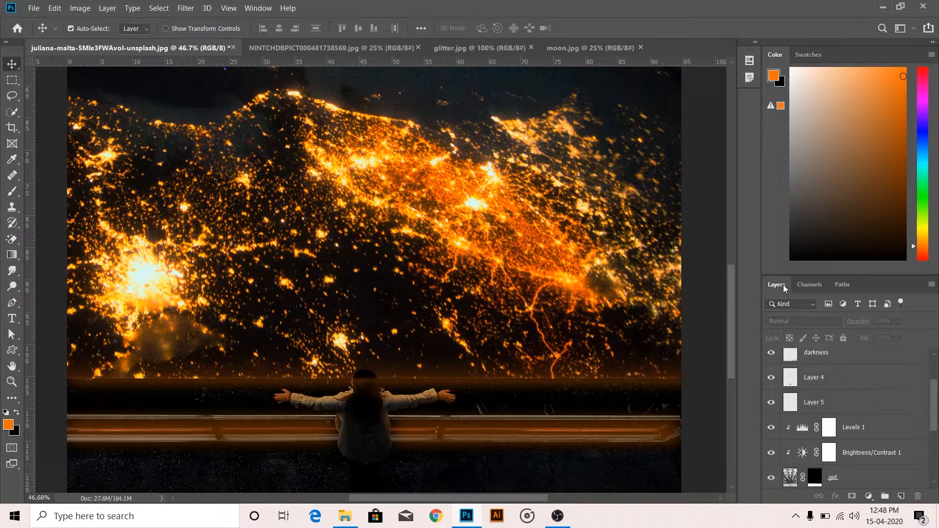
{"action": "left_click", "coordinate": [794, 408]}
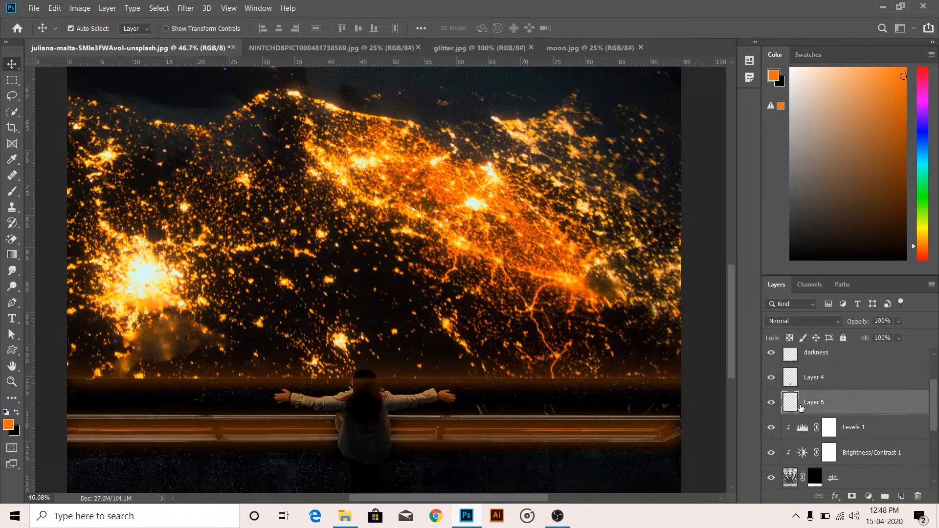
{"action": "left_click", "coordinate": [772, 402]}
{"action": "left_click", "coordinate": [772, 402]}
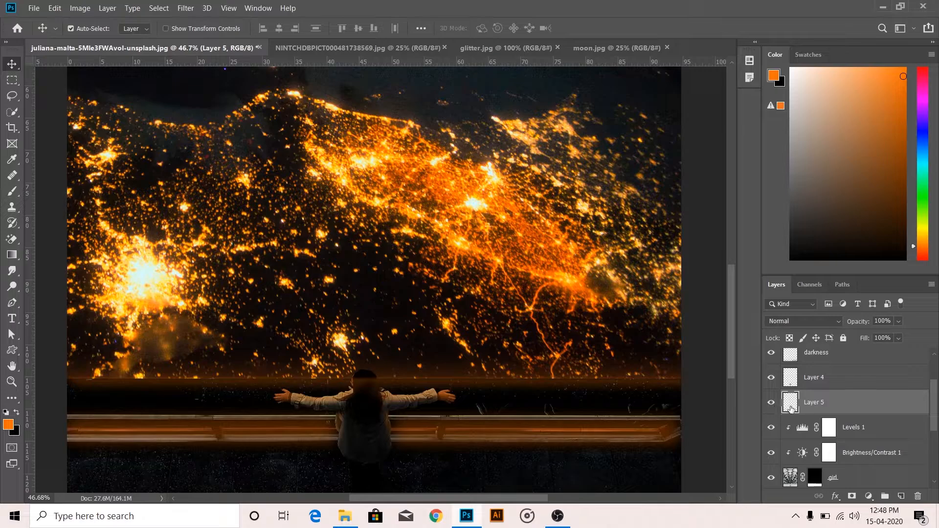
- Add a layer mask to Layer 5 and paint black over the girl's hair at 30% opacity, repeating at a higher opacity
{"action": "left_click", "coordinate": [851, 495]}
{"action": "key", "text": "b"}
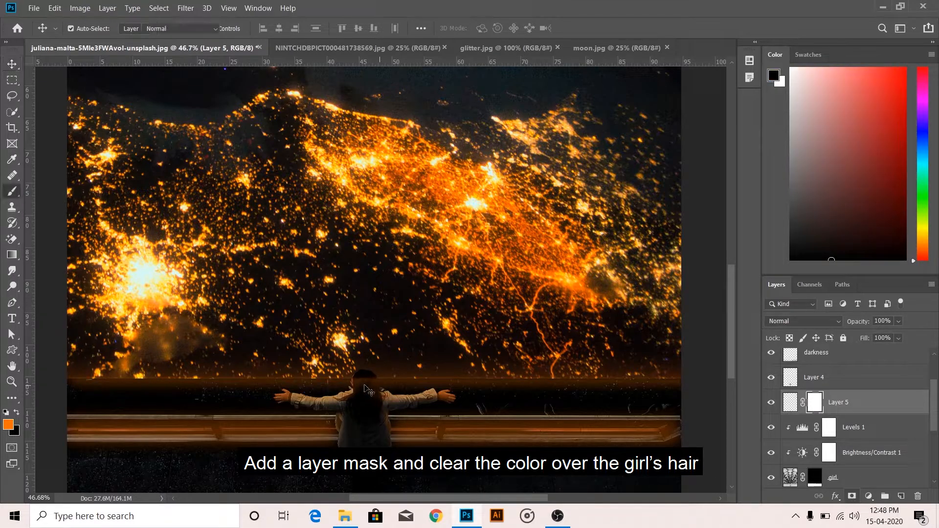
{"action": "key", "text": "bracketleft"}
{"action": "key", "text": "bracketleft"}
{"action": "key", "text": "bracketleft"}
{"action": "key", "text": "bracketleft"}
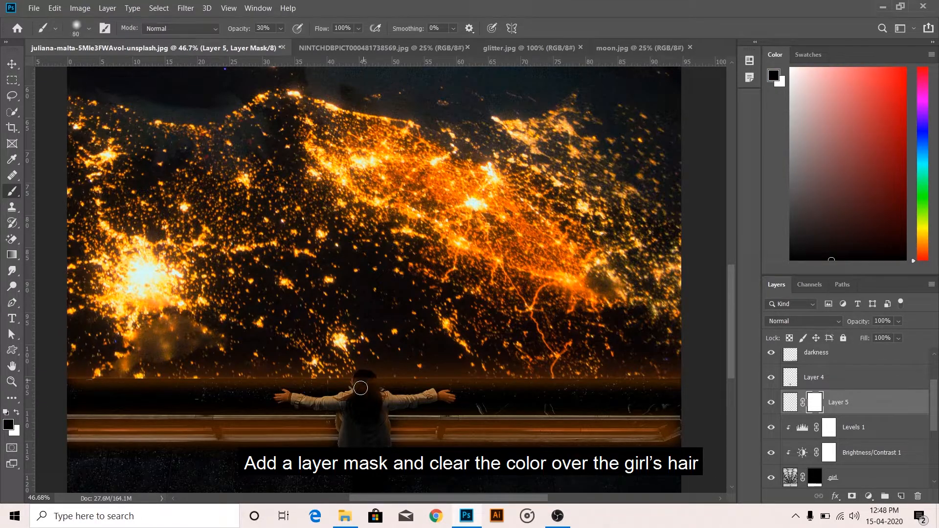
{"action": "left_click_drag", "start_coordinate": [360, 384], "coordinate": [361, 392]}
{"action": "left_click", "coordinate": [282, 30]}
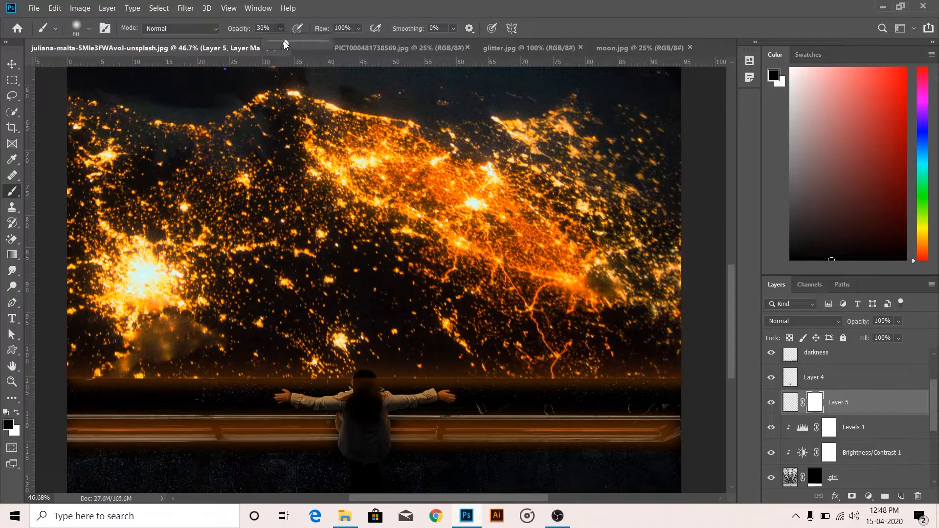
{"action": "left_click_drag", "start_coordinate": [285, 42], "coordinate": [336, 44]}
{"action": "mouse_move", "coordinate": [366, 386]}
{"action": "left_mouse_down"}
{"action": "mouse_move", "coordinate": [361, 400]}
{"action": "mouse_move", "coordinate": [365, 388]}
{"action": "mouse_move", "coordinate": [366, 412]}
{"action": "mouse_move", "coordinate": [363, 380]}
{"action": "mouse_move", "coordinate": [374, 413]}
{"action": "mouse_move", "coordinate": [357, 381]}
{"action": "mouse_move", "coordinate": [365, 398]}
{"action": "left_mouse_up"}
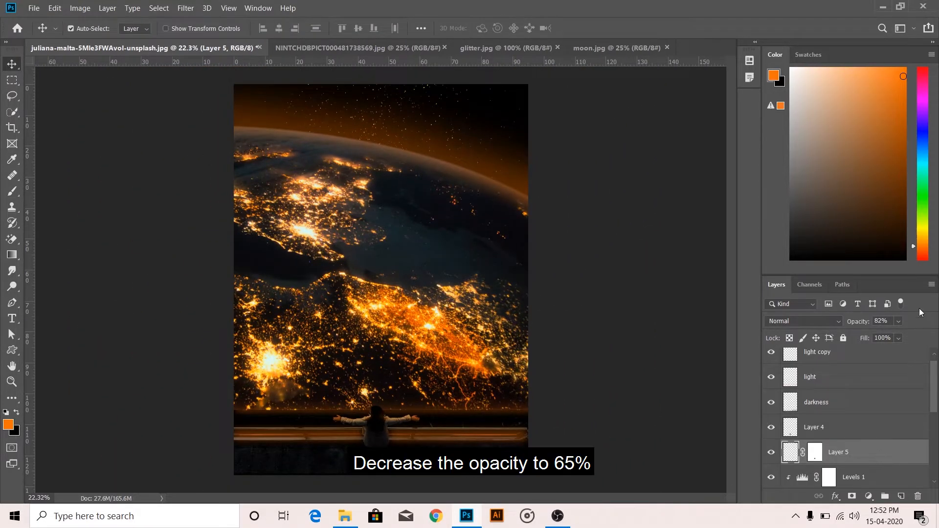
- Lower the opacity of Layer 5 to 65%
{"action": "key", "text": "ctrl+plus"}
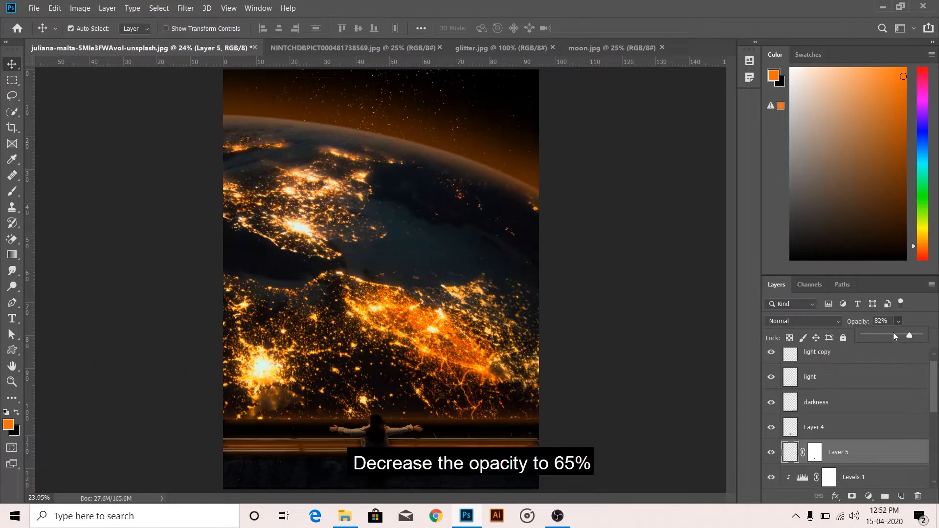
{"action": "left_click", "coordinate": [893, 334]}
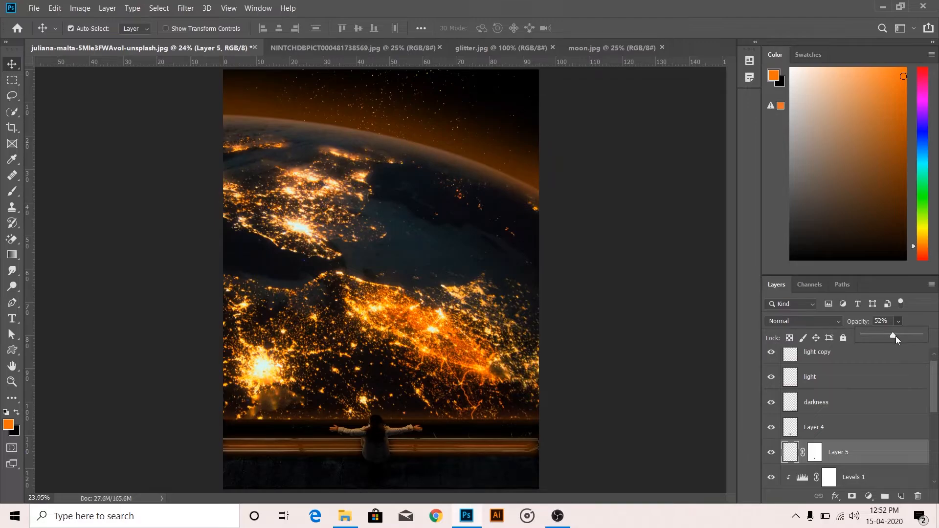
{"action": "left_click_drag", "start_coordinate": [899, 335], "coordinate": [899, 336]}
{"action": "left_click", "coordinate": [920, 319]}
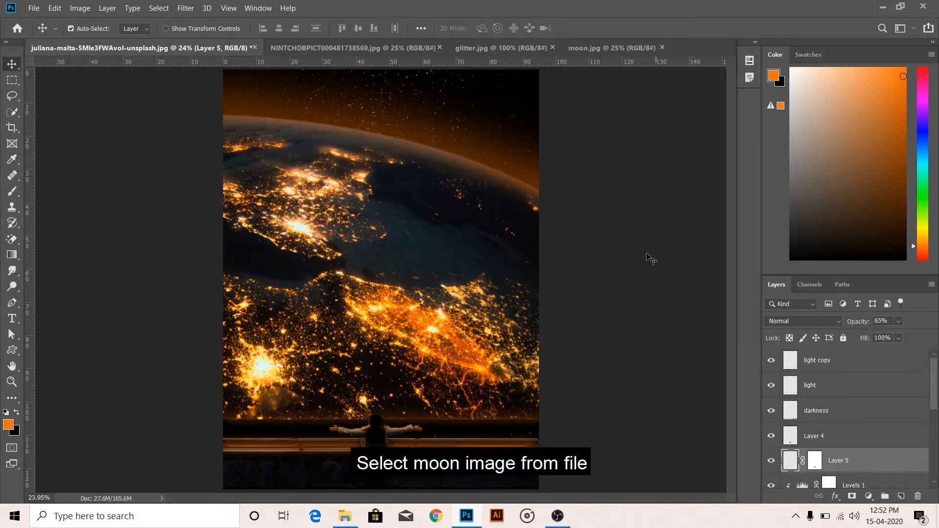
- Select the moon in moon.jpg with Select Subject and move it into the girl and earth composite
{"action": "left_click", "coordinate": [596, 46]}
{"action": "left_click", "coordinate": [160, 7]}
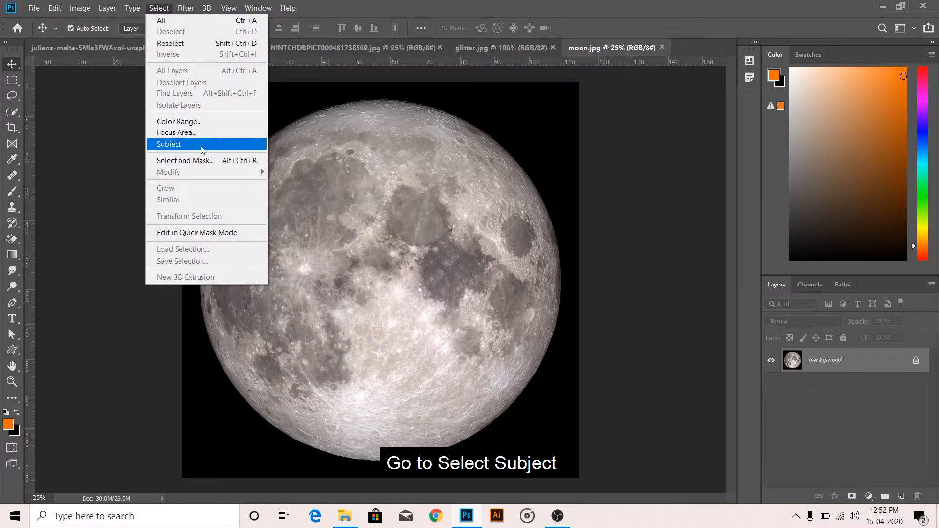
{"action": "left_click", "coordinate": [168, 143]}
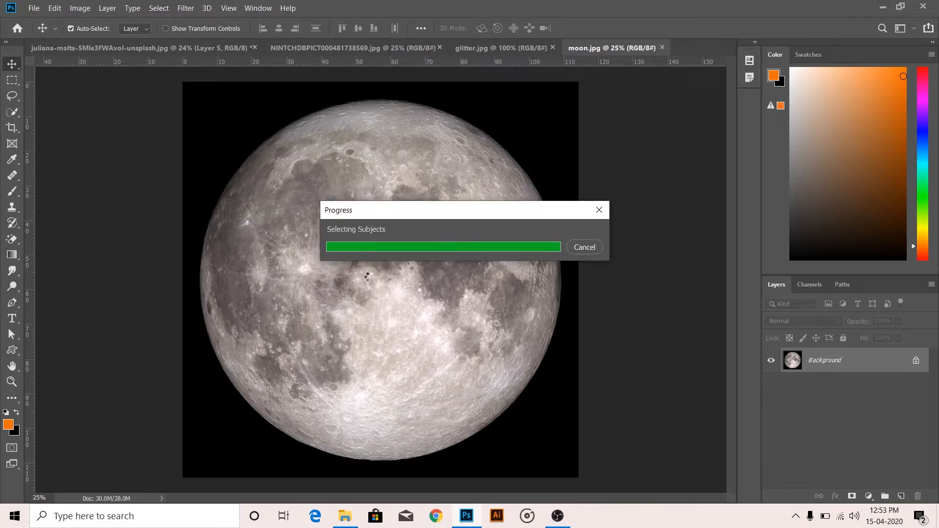
{"action": "left_click_drag", "start_coordinate": [406, 293], "coordinate": [449, 229]}
- Scale the moon to about 12.6%, rotate it about -44.5° in the sky's upper-right corner, and rename its layer moon
{"action": "key", "text": "ctrl+t"}
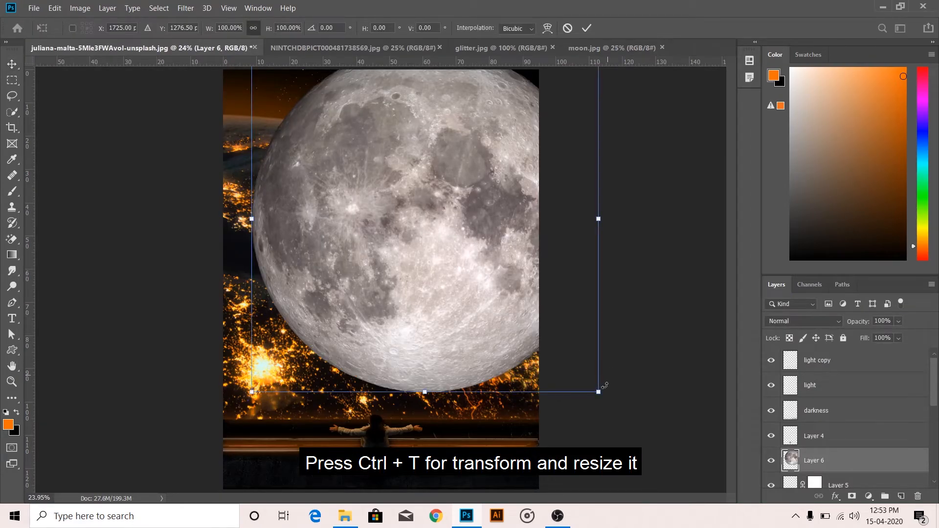
{"action": "left_click_drag", "start_coordinate": [600, 391], "coordinate": [497, 106]}
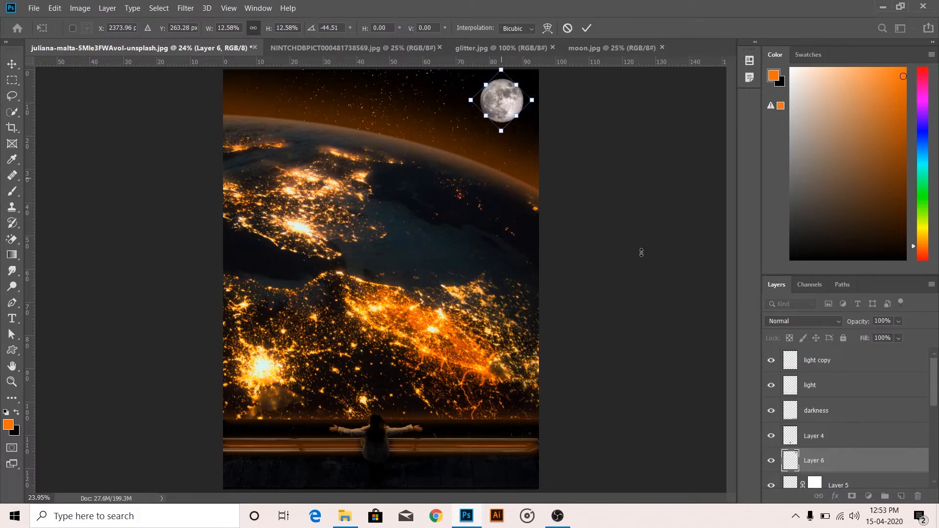
{"action": "key", "text": "Return"}
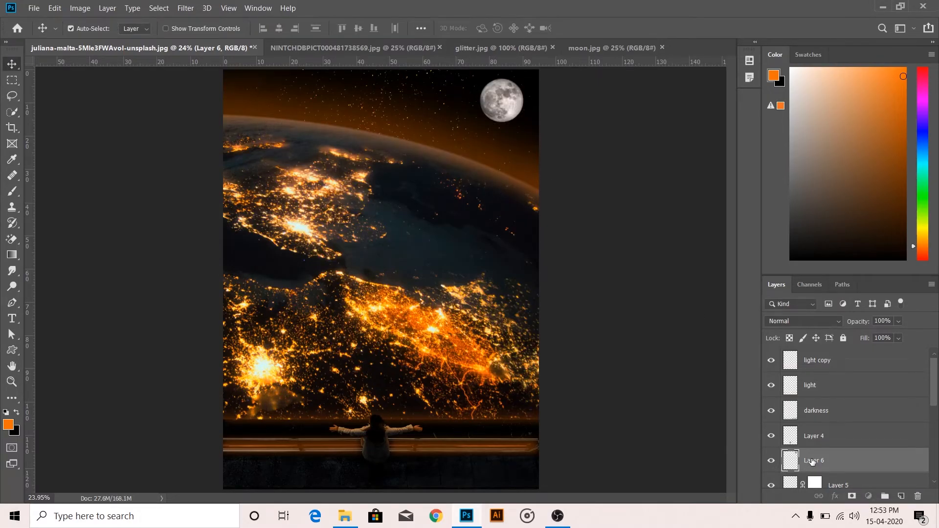
{"action": "type", "text": "moon"}
{"action": "key", "text": "Return"}
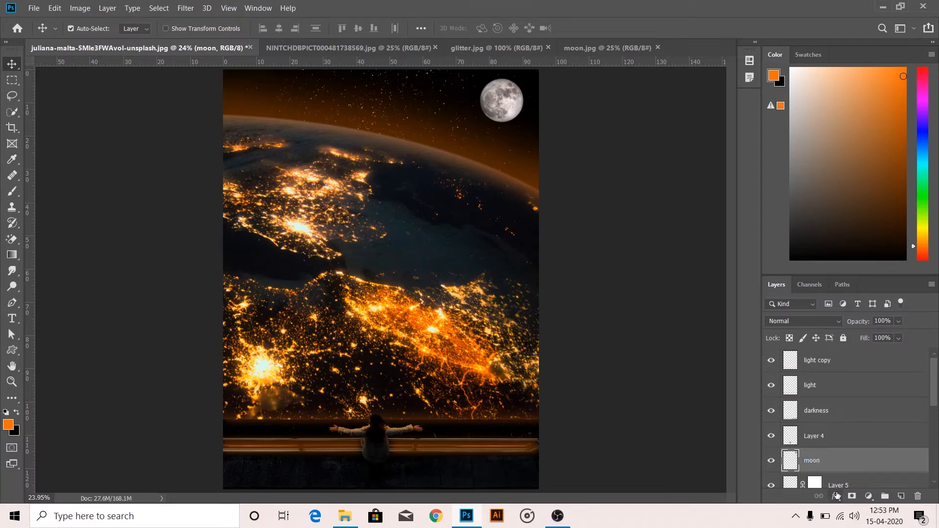
- Add a Color Overlay to the moon layer using the orange glow color, Vivid Light blend mode and 25% opacity
{"action": "left_click", "coordinate": [835, 496]}
{"action": "left_click", "coordinate": [849, 445]}
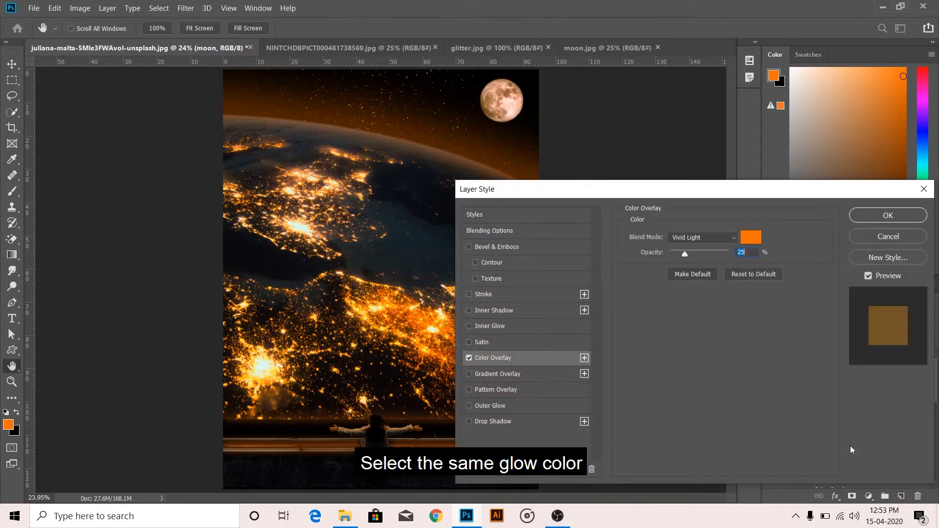
{"action": "left_click", "coordinate": [750, 237]}
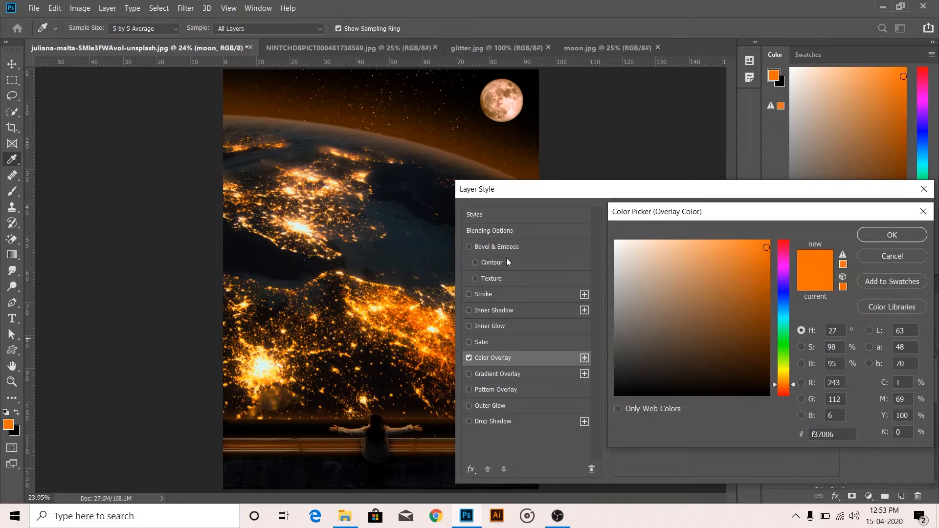
{"action": "left_click", "coordinate": [891, 234]}
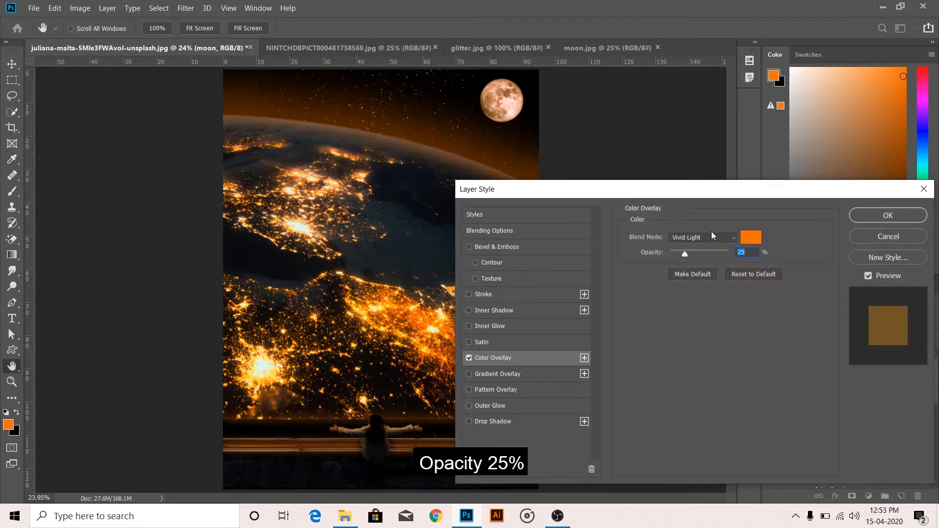
{"action": "left_click", "coordinate": [870, 217]}
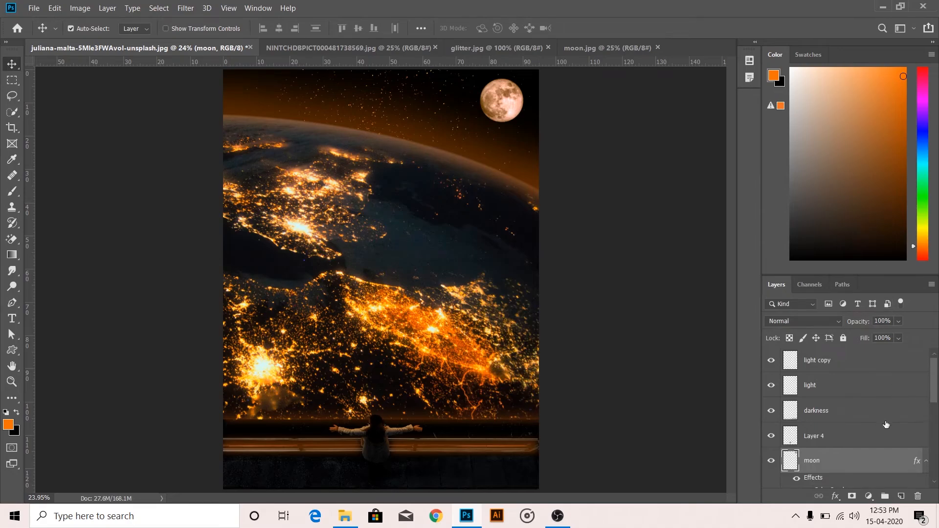
- Stamp all visible layers into a new layer above light copy and add a Color Lookup adjustment using 2Strip.look
{"action": "left_click", "coordinate": [901, 367]}
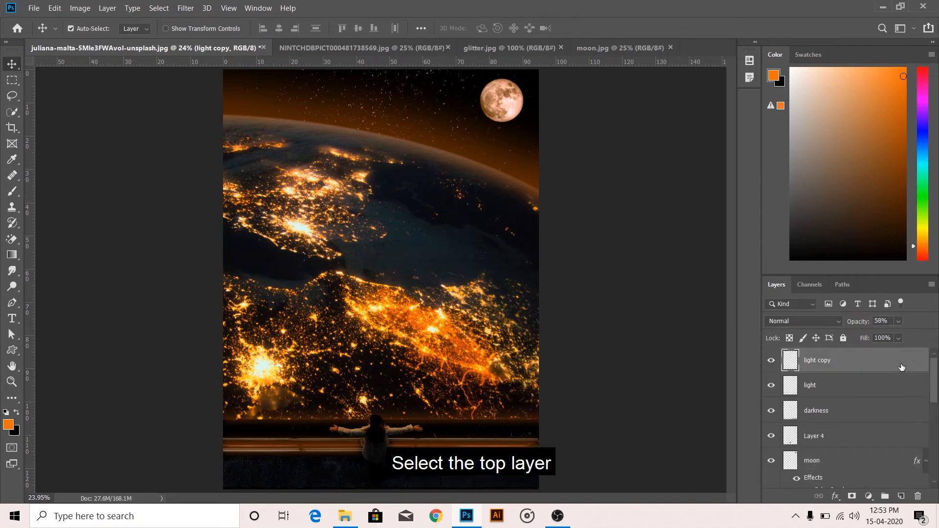
{"action": "key", "text": "ctrl+alt+shift+e"}
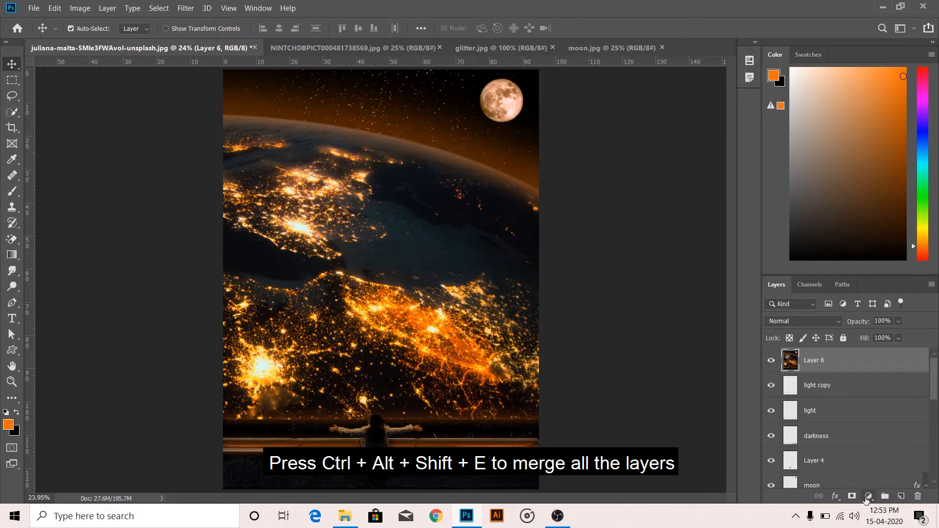
{"action": "left_click", "coordinate": [868, 496]}
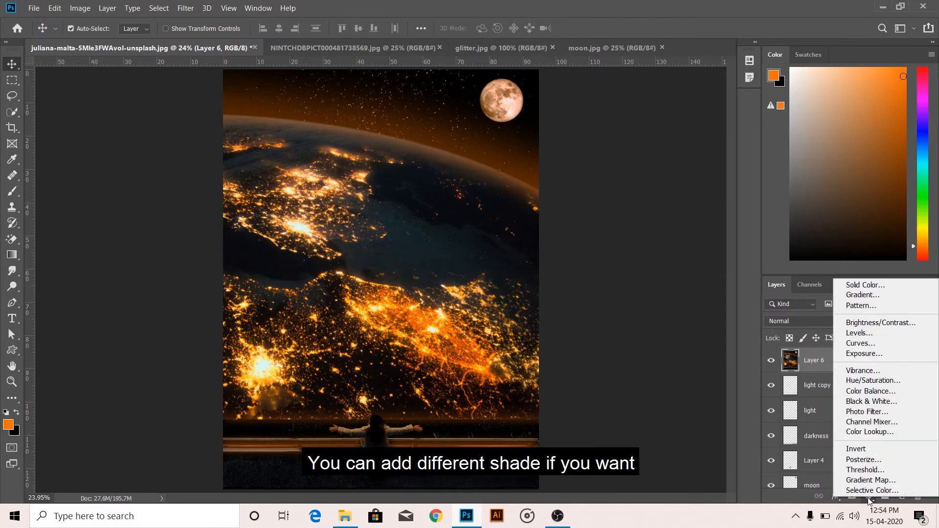
{"action": "left_click", "coordinate": [869, 431]}
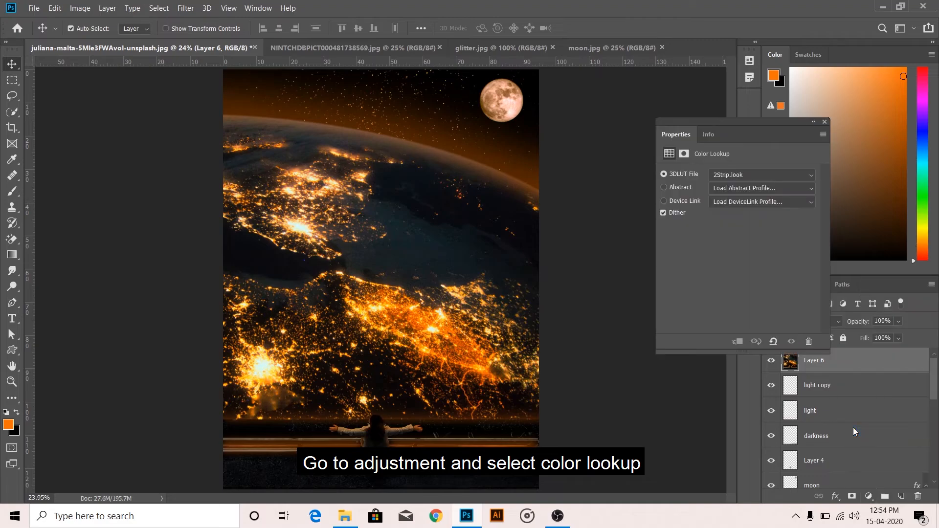
{"action": "left_click", "coordinate": [718, 180]}
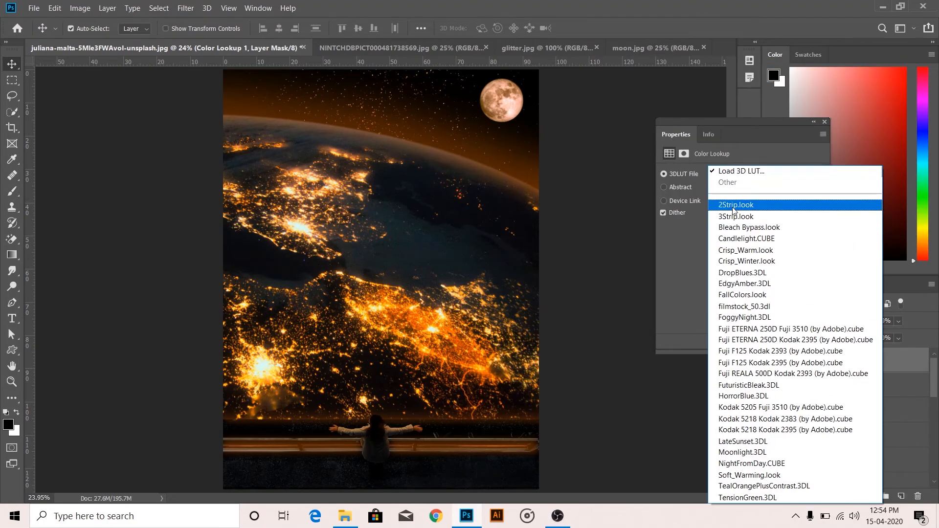
{"action": "left_click", "coordinate": [724, 203]}
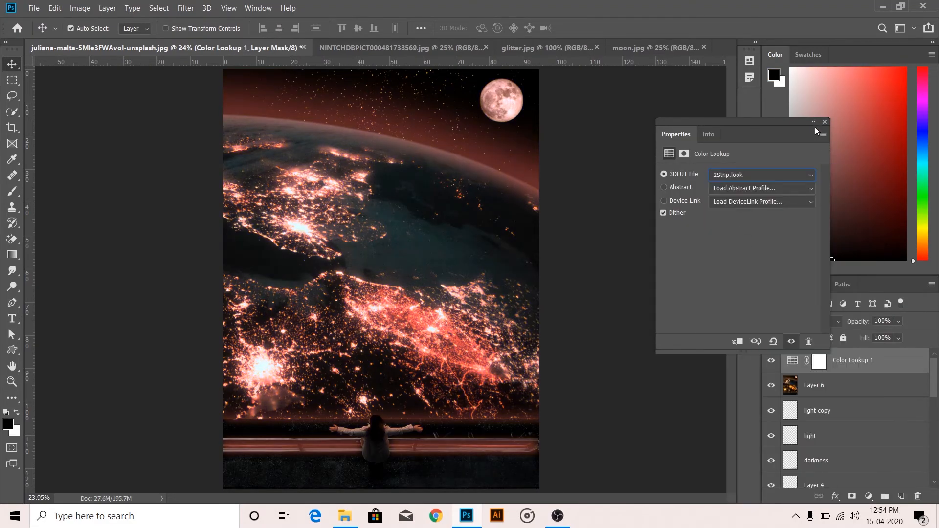
{"action": "left_click", "coordinate": [825, 122]}
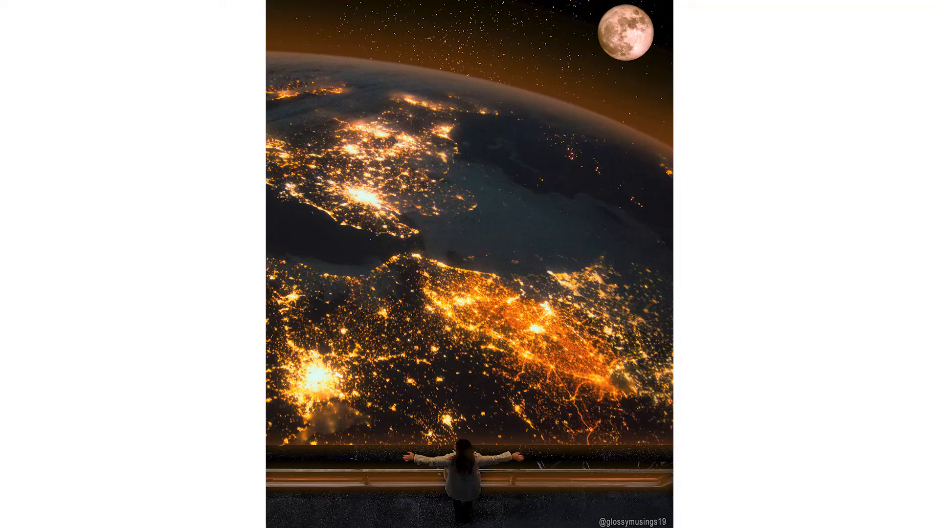